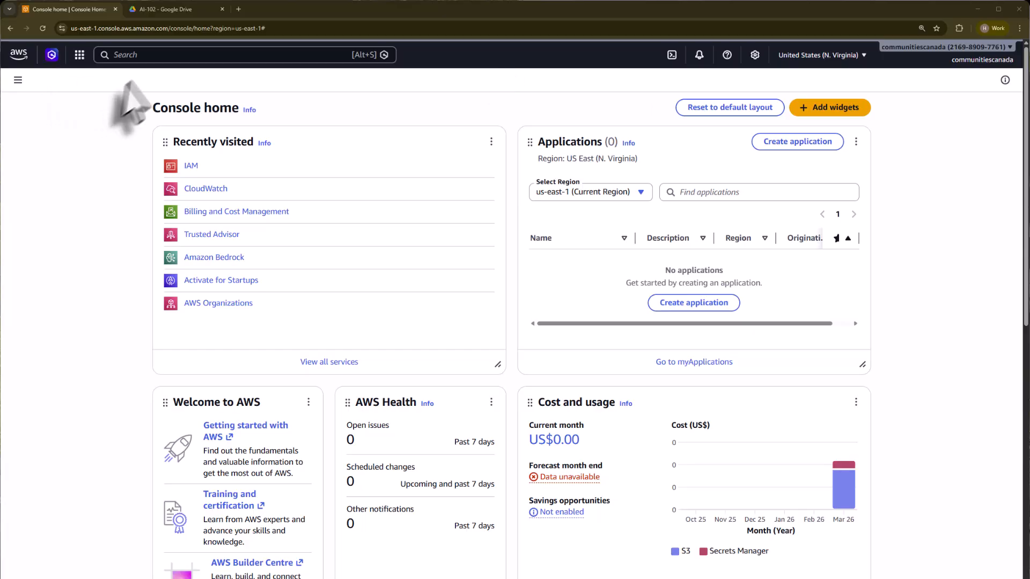
# - Find AWS Organizations through the console search and create a new organization
pyautogui.click(144, 54)
pyautogui.write('AWS Organizations')
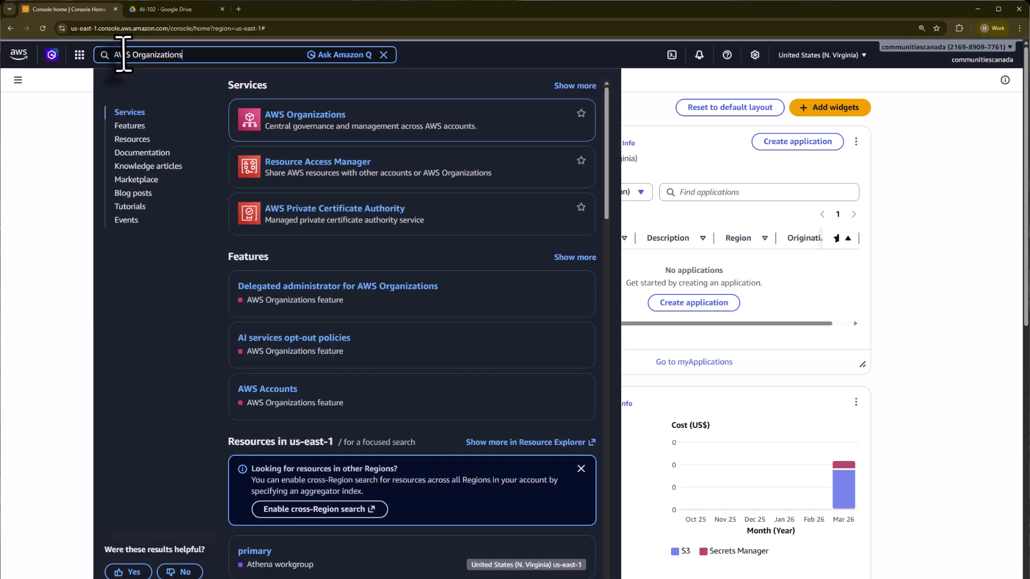
pyautogui.click(326, 119)
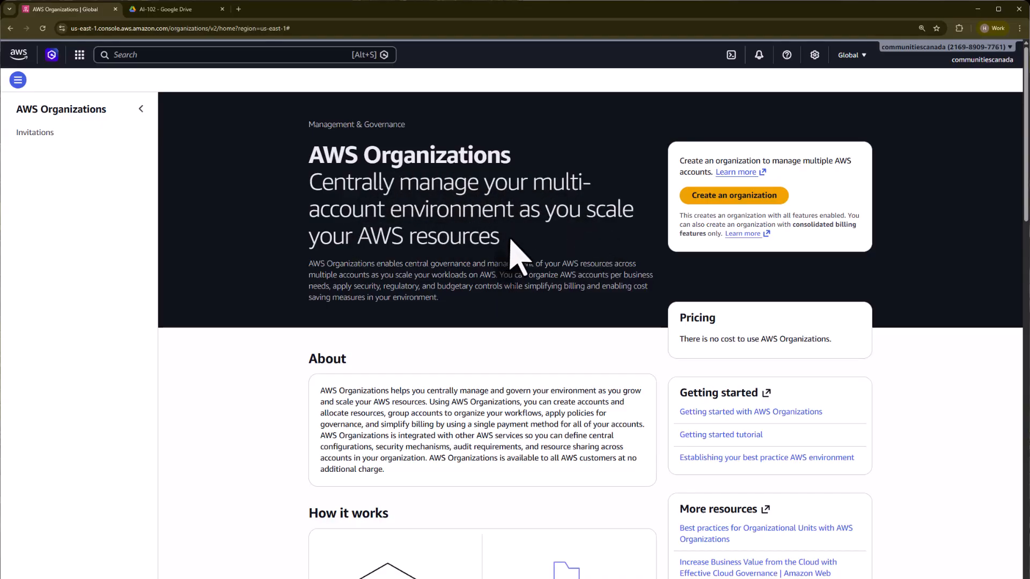
pyautogui.click(748, 199)
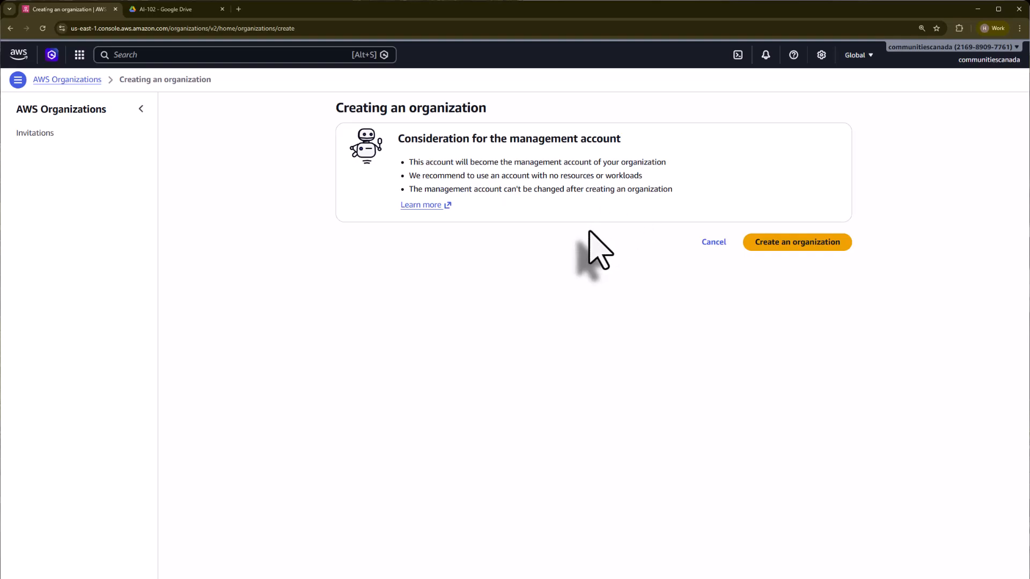
pyautogui.click(802, 247)
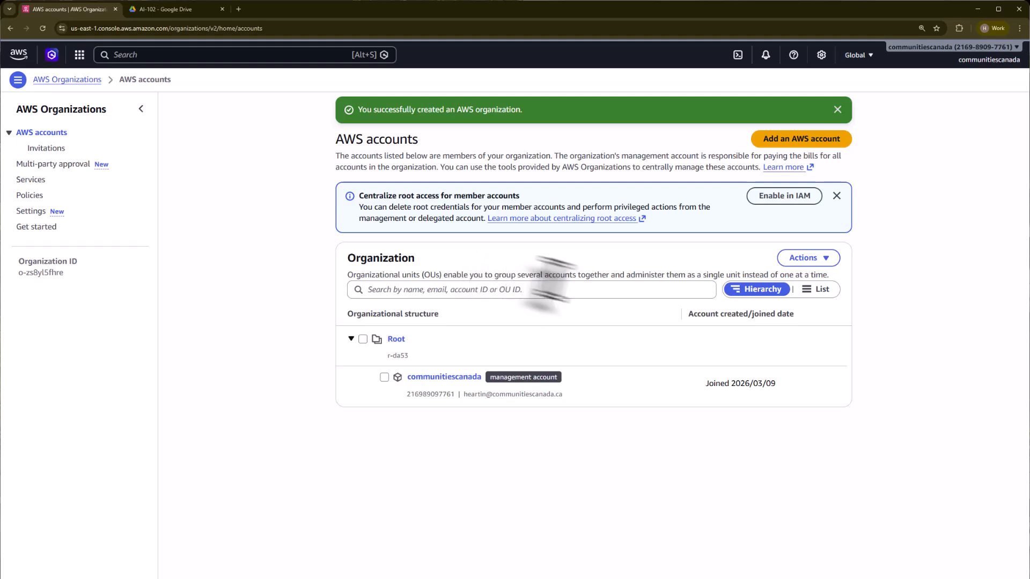
# - Go from the banner to IAM, postpone the capabilities prompt, and start enabling root access management
pyautogui.click(785, 203)
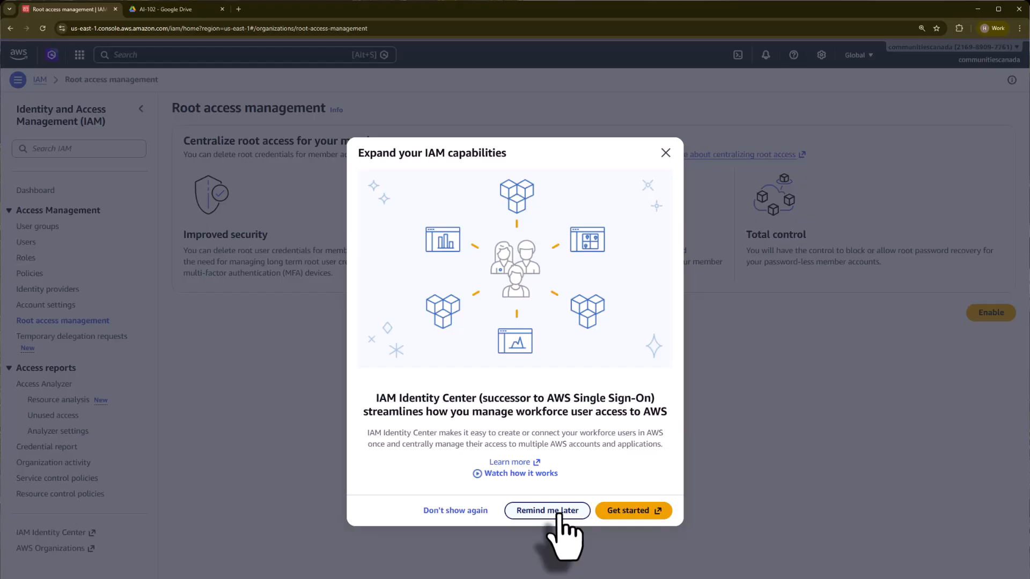
pyautogui.click(552, 510)
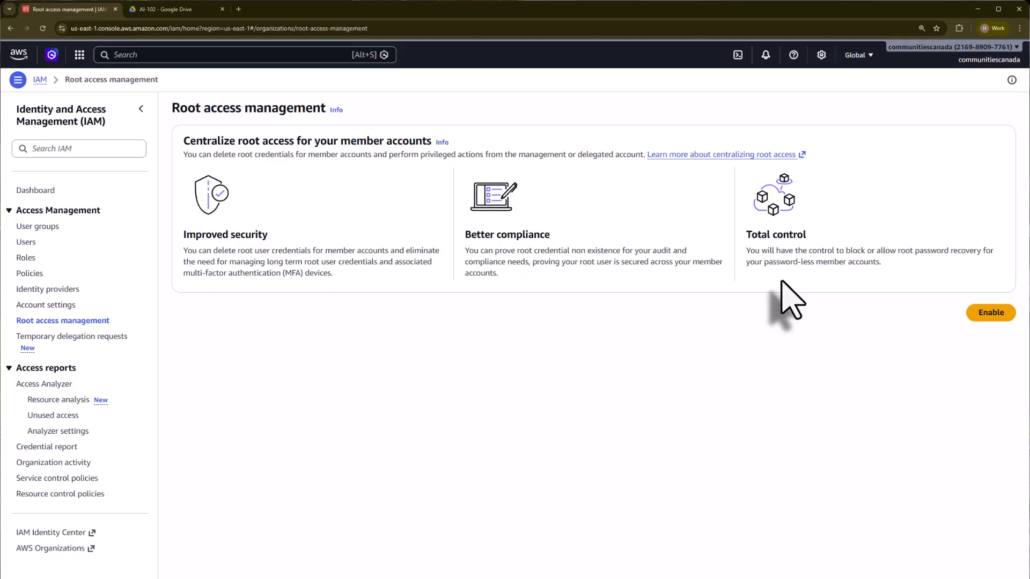
pyautogui.click(991, 314)
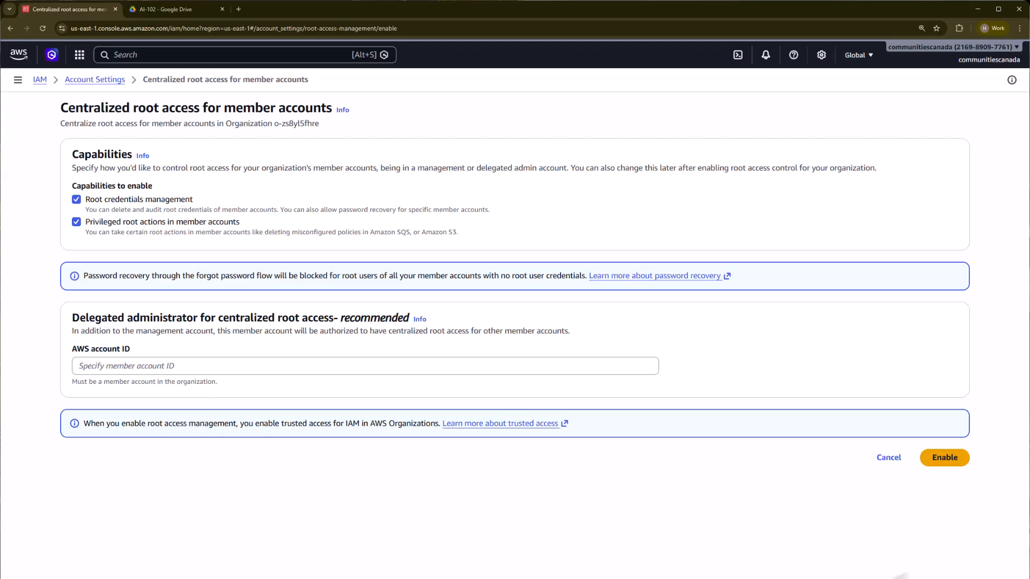
# - Confirm centralized root access management and go back to the AWS Organizations accounts page
pyautogui.click(935, 460)
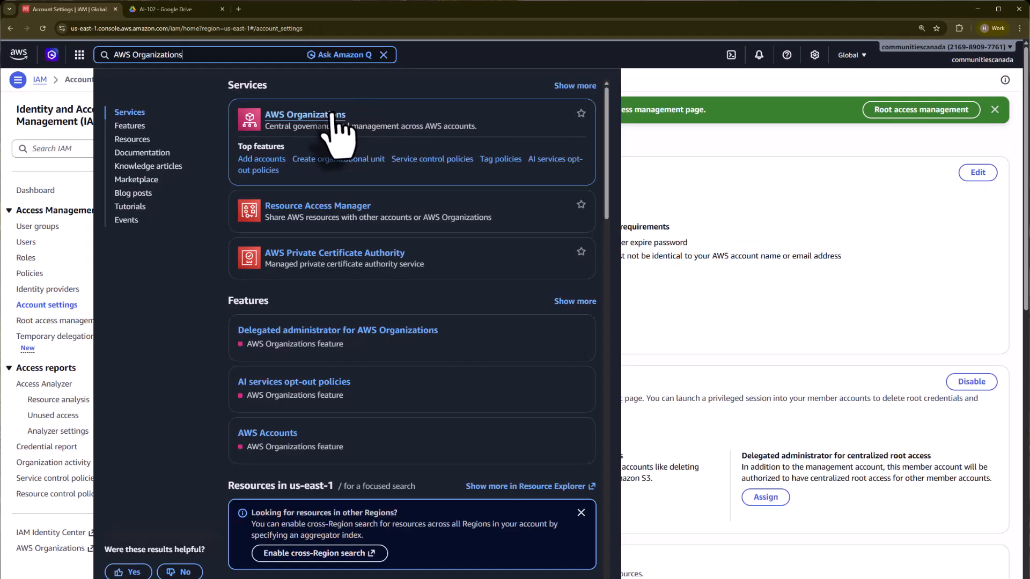
pyautogui.click(331, 114)
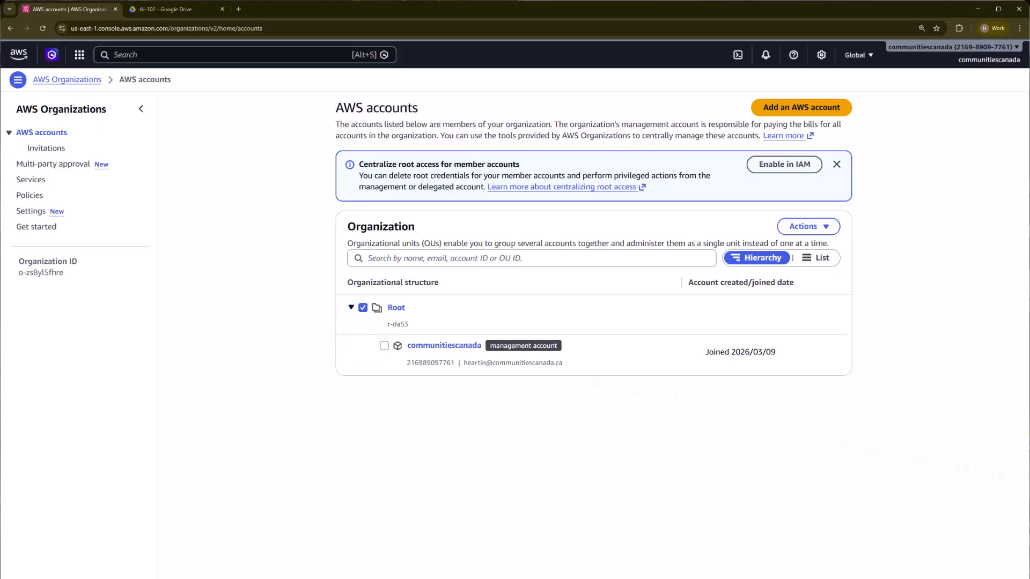
# - Create an organizational unit named 'Sandbox' under Root
pyautogui.click(827, 226)
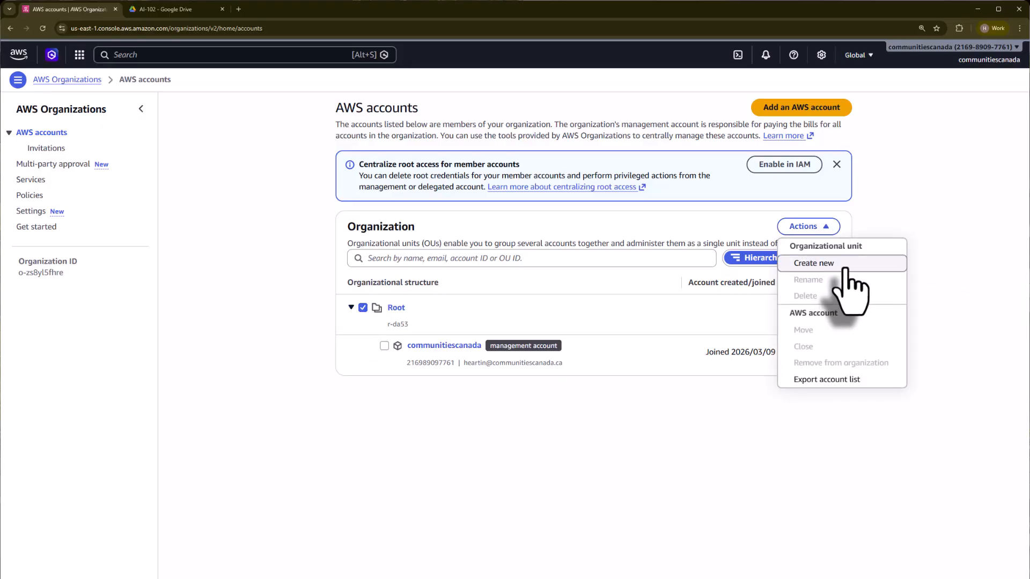
pyautogui.click(842, 264)
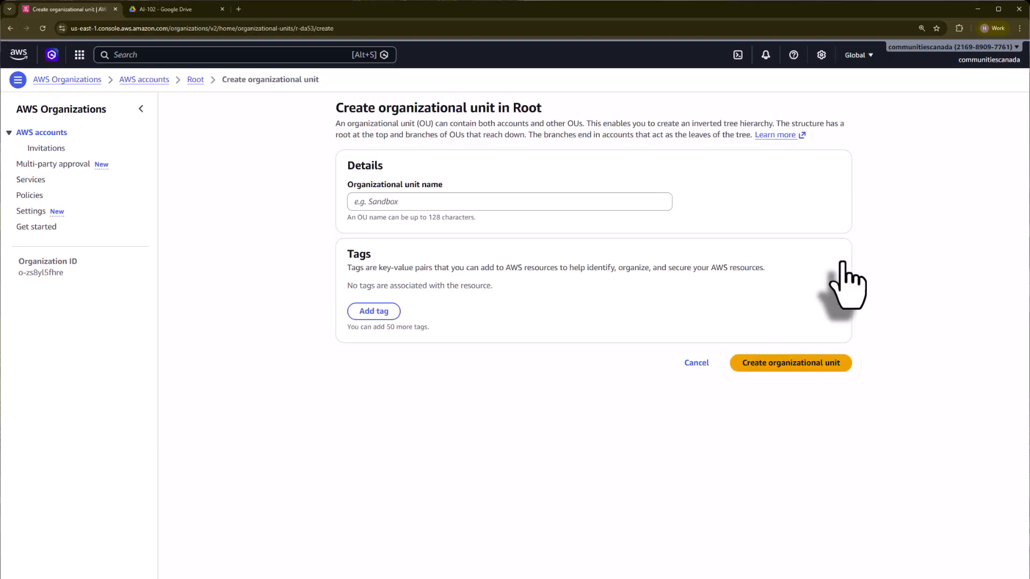
pyautogui.click(455, 202)
pyautogui.write('Sandbox')
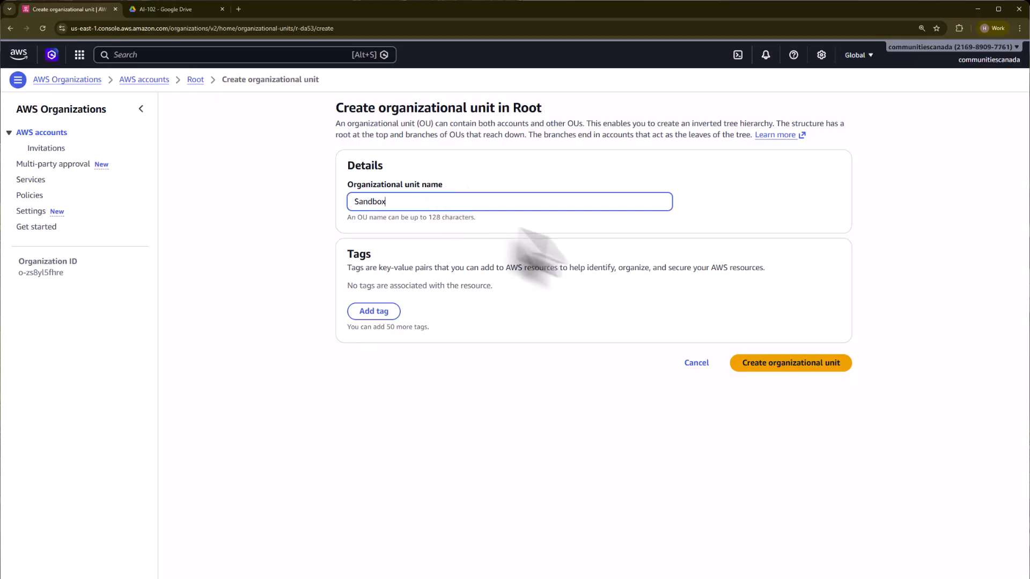
pyautogui.click(807, 364)
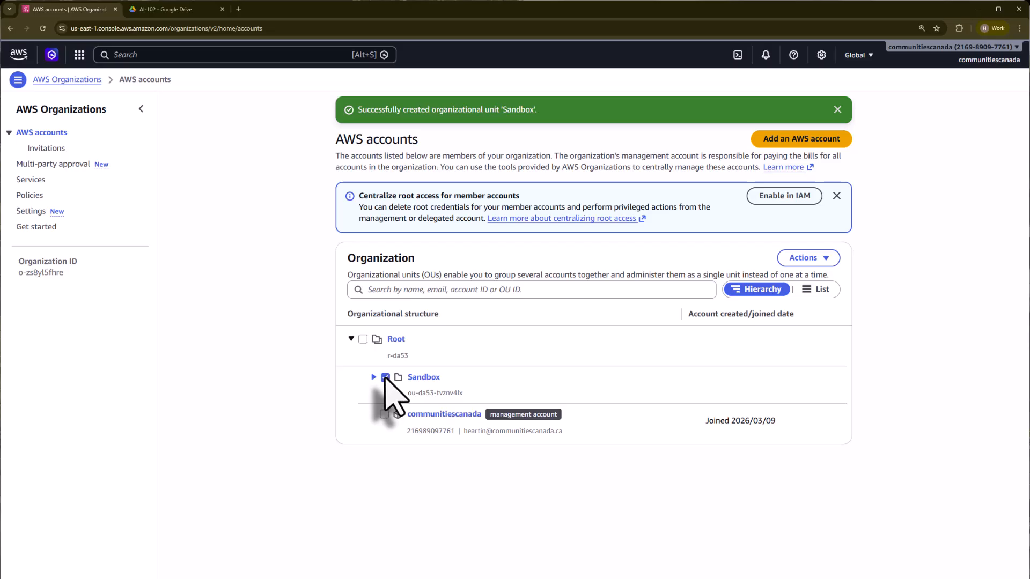
# - Add member account 'Sandbox 1' with the owner's e-mail address and OrganizationAccountAccessRole
pyautogui.click(811, 258)
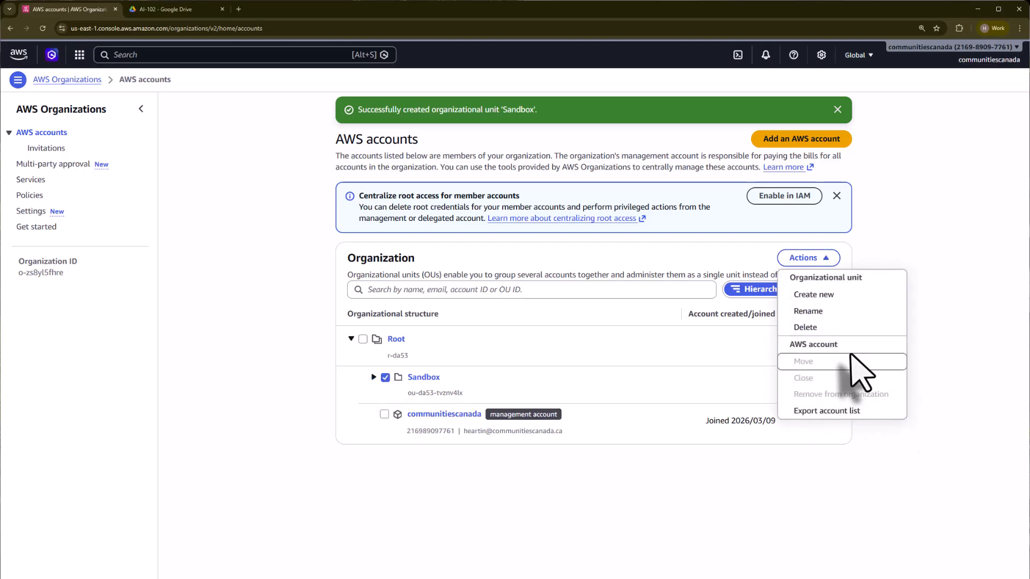
pyautogui.click(966, 230)
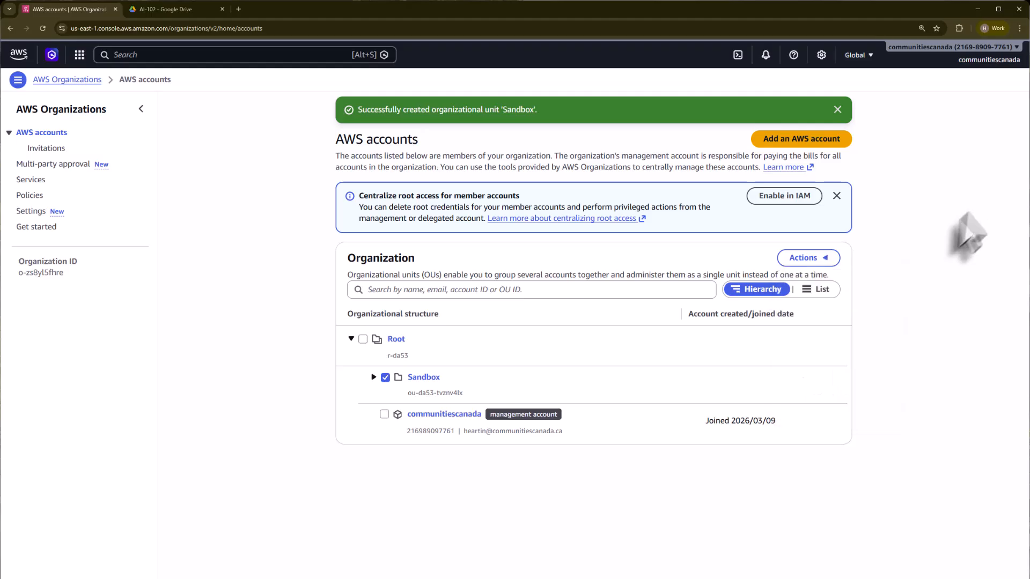
pyautogui.click(794, 143)
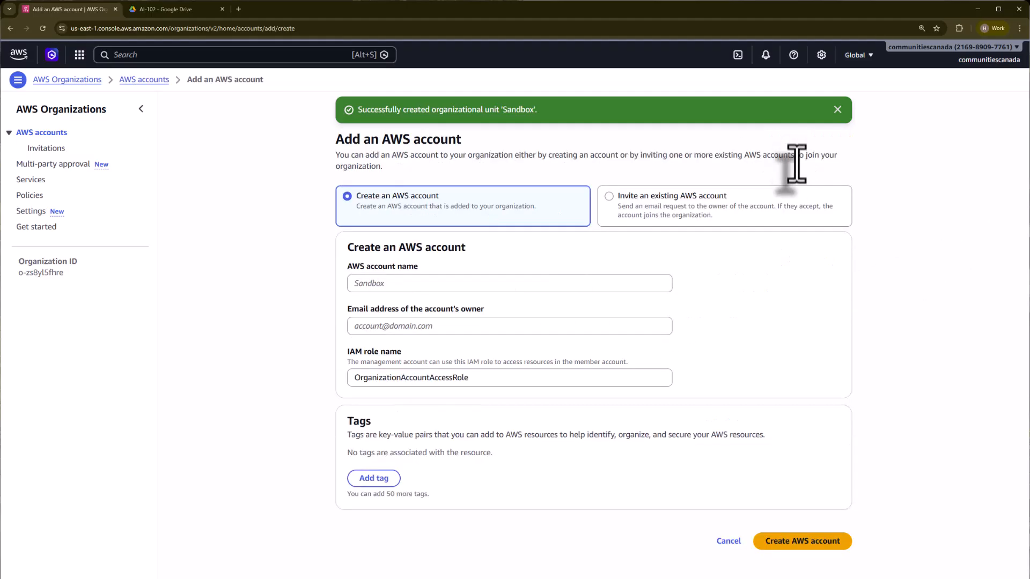
pyautogui.click(390, 283)
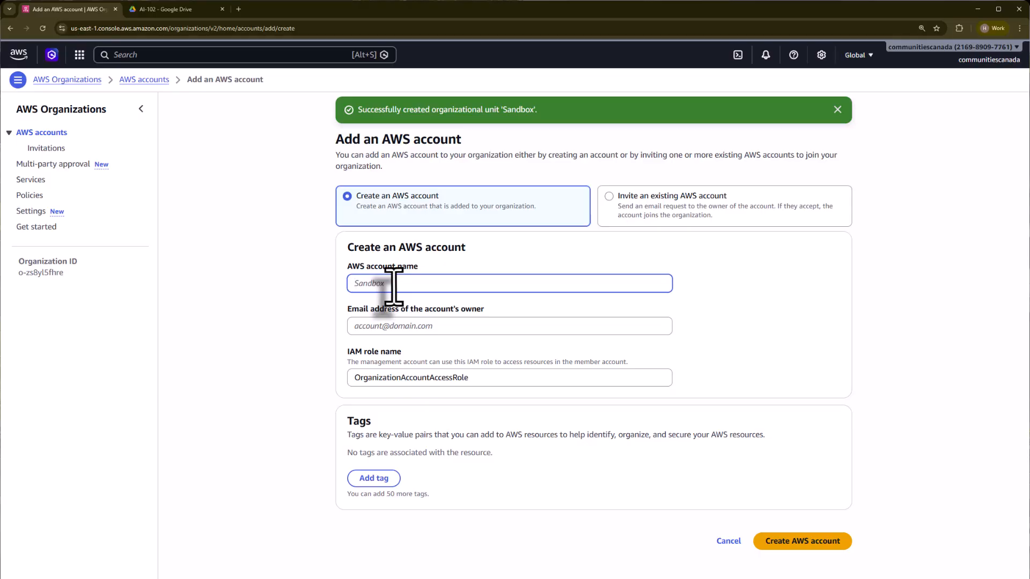
pyautogui.click(412, 328)
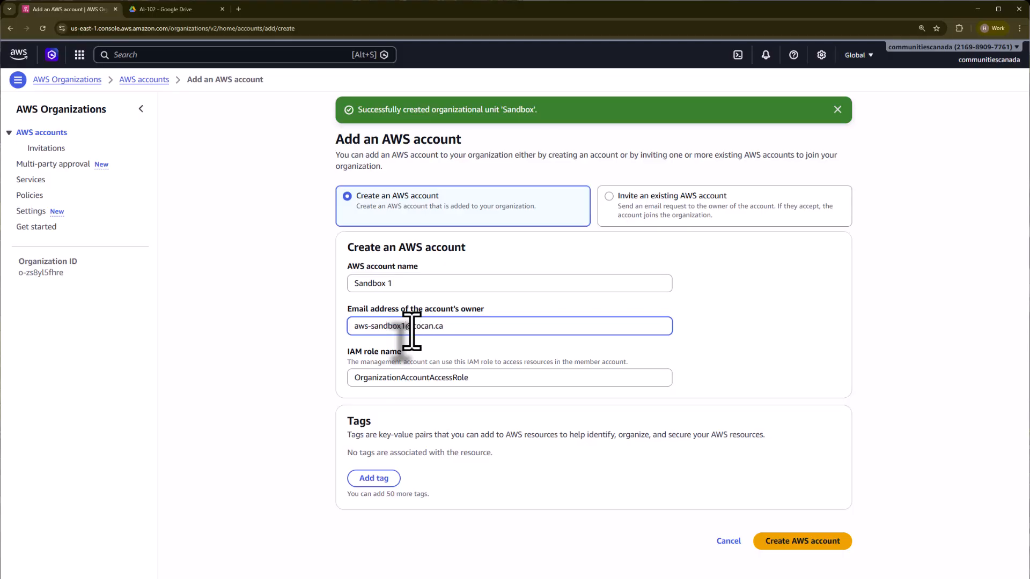
pyautogui.click(759, 370)
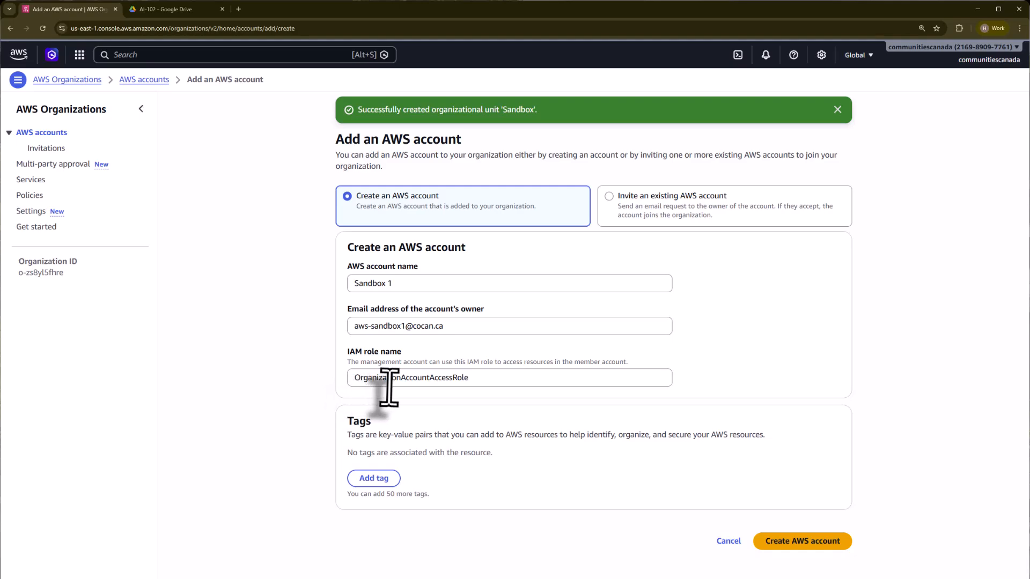
pyautogui.click(815, 552)
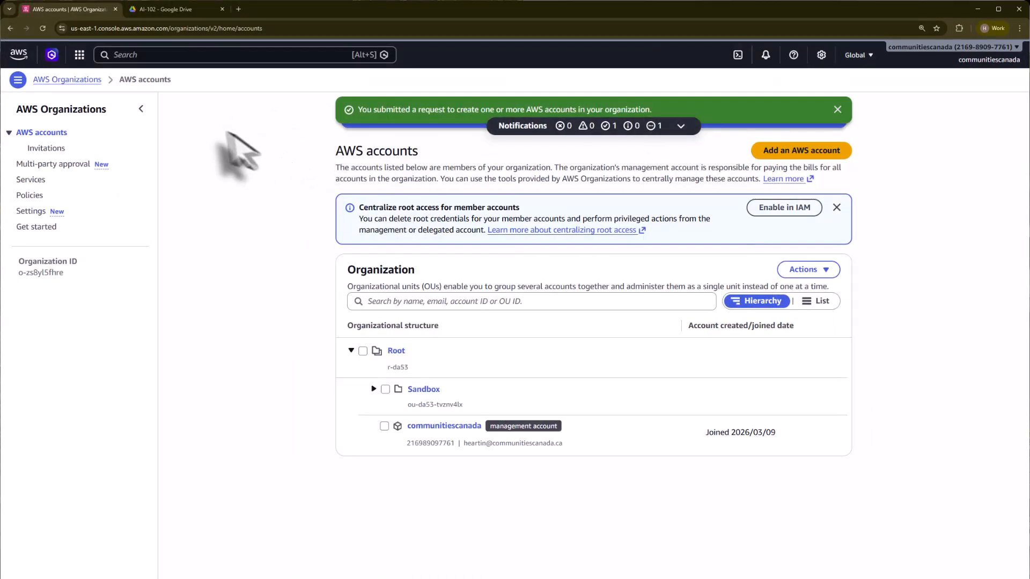
# - Refresh the accounts list to show Sandbox 1, and clear the Sandbox OU from the selection
pyautogui.click(42, 29)
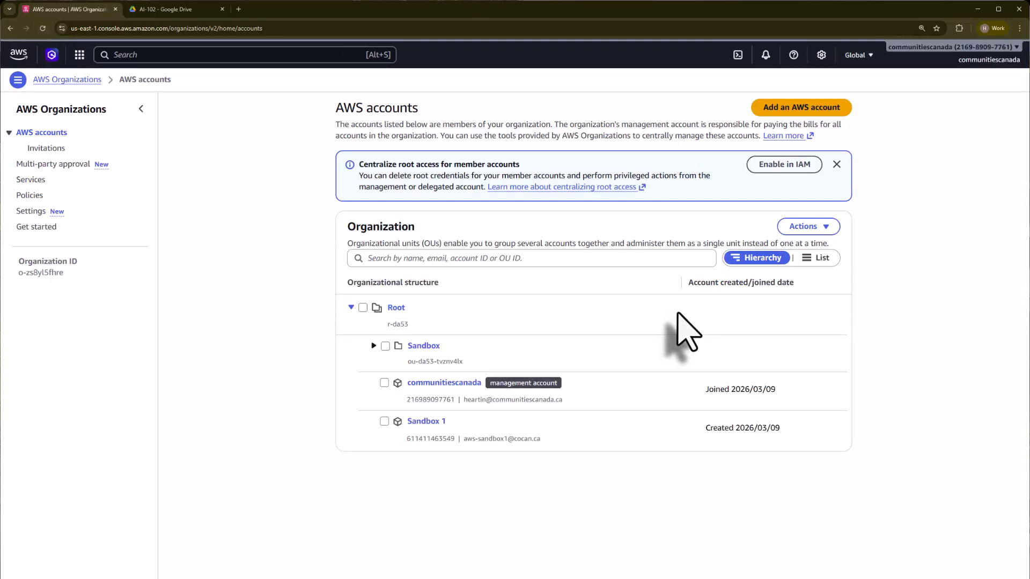
pyautogui.click(373, 346)
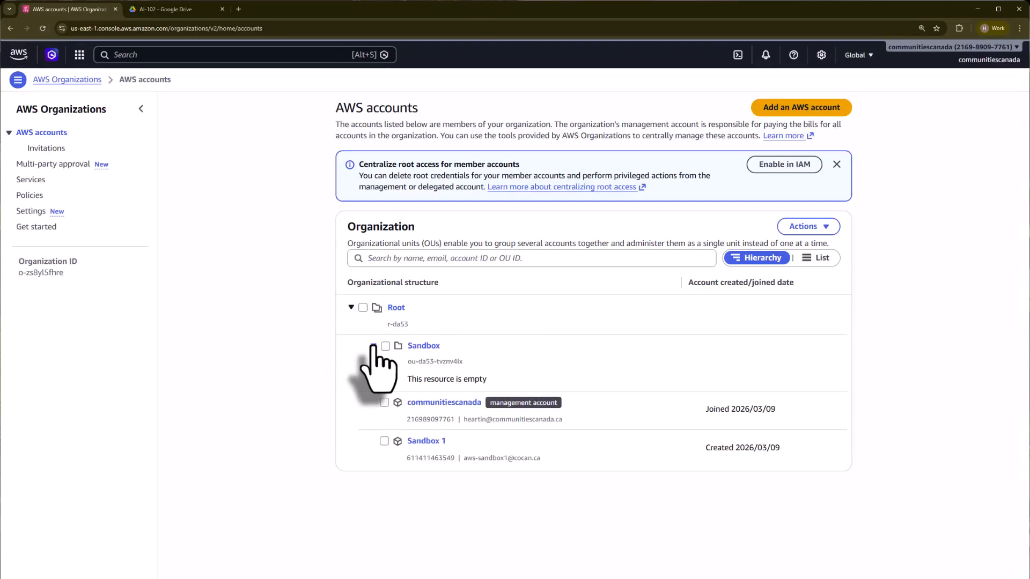
pyautogui.click(374, 345)
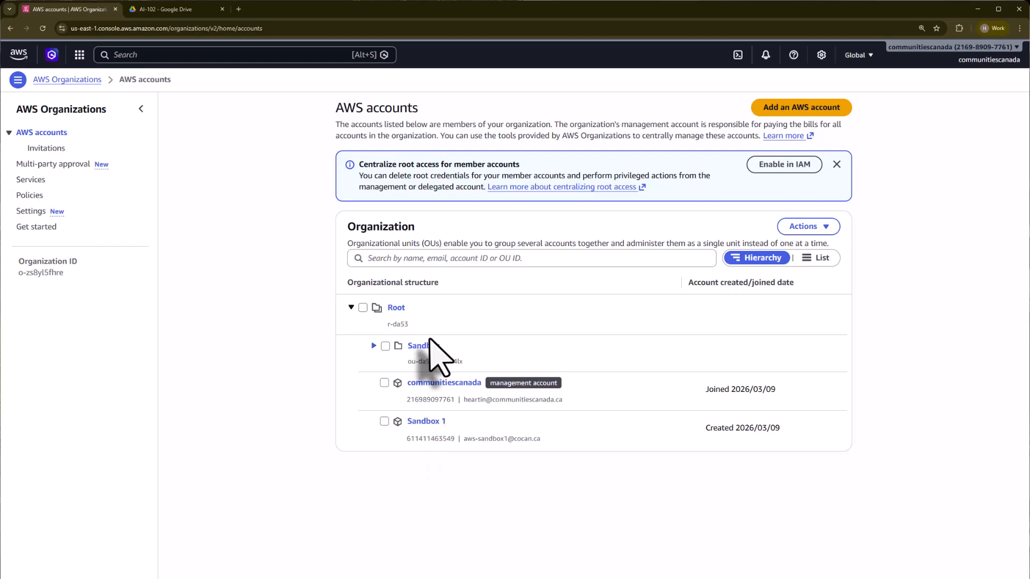
pyautogui.click(385, 347)
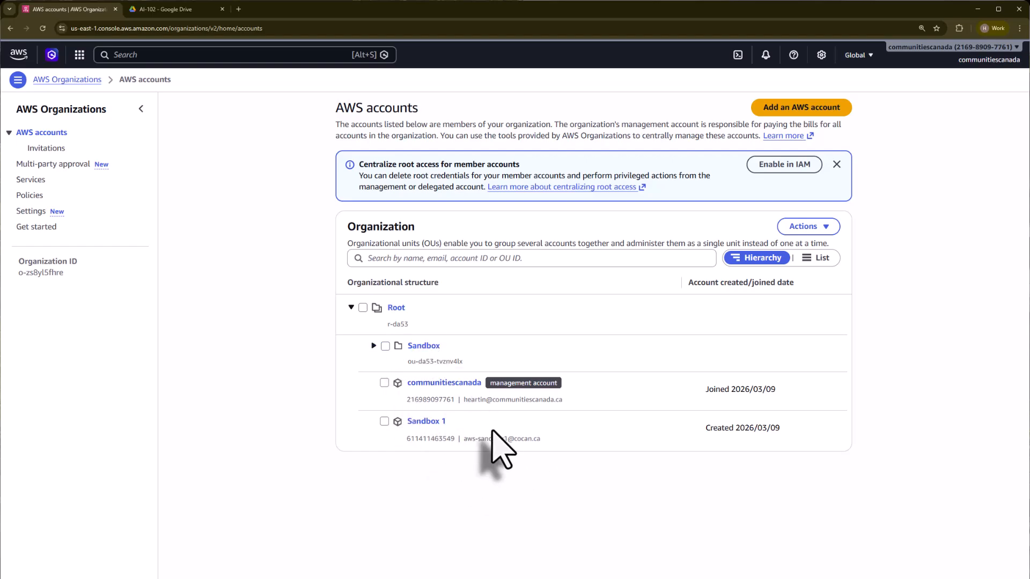
pyautogui.click(385, 346)
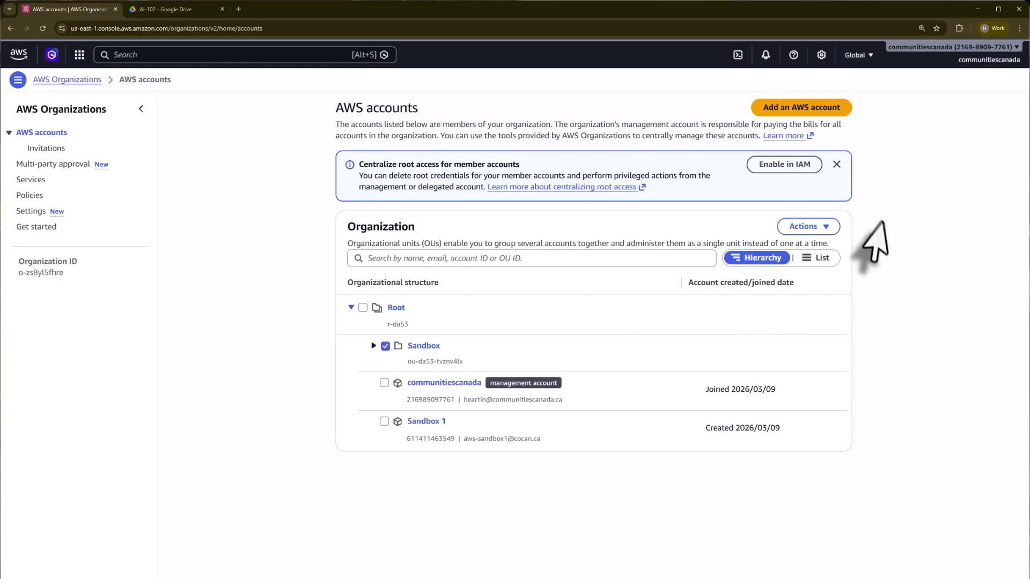
pyautogui.click(834, 227)
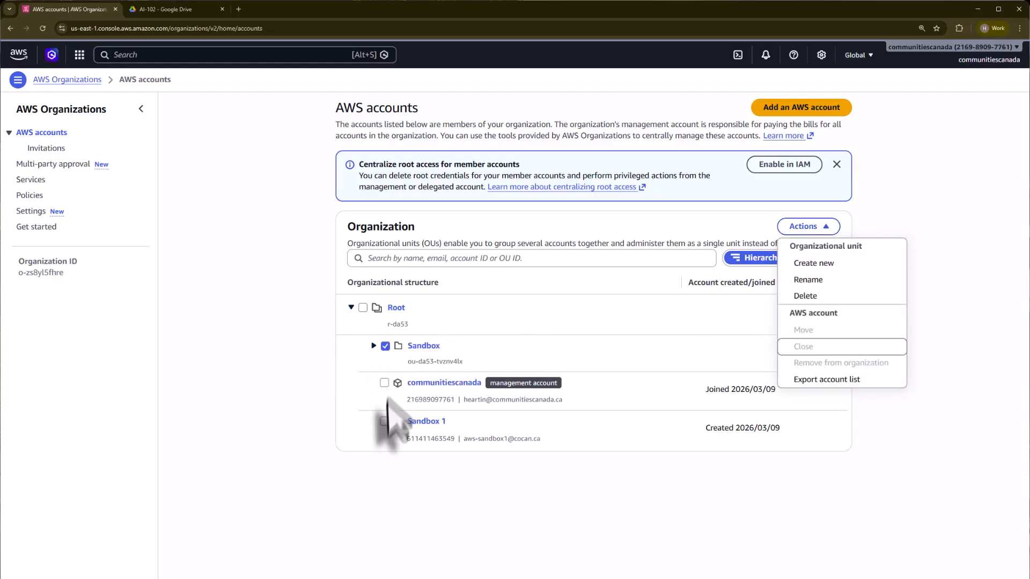
pyautogui.click(397, 499)
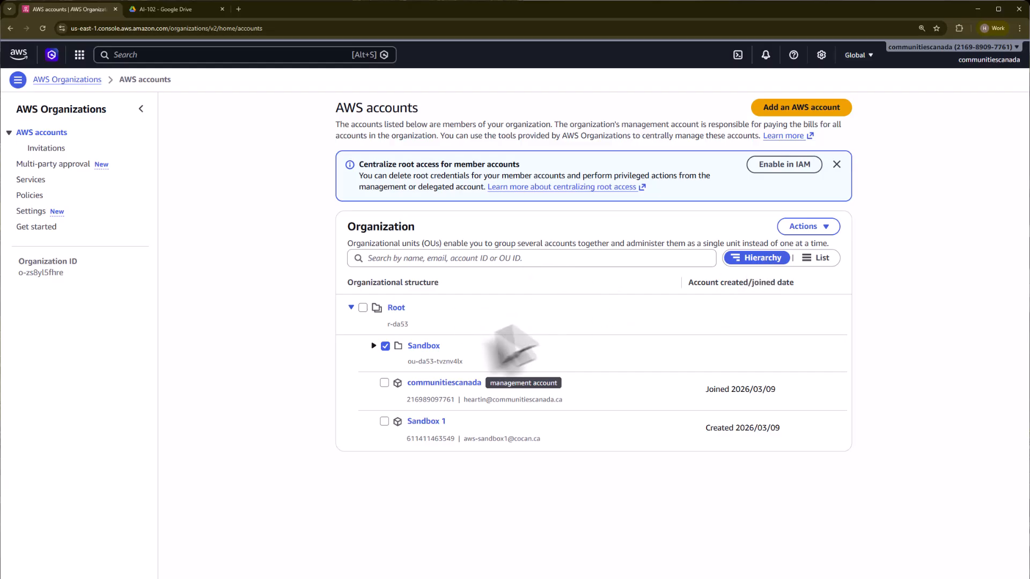
pyautogui.click(826, 227)
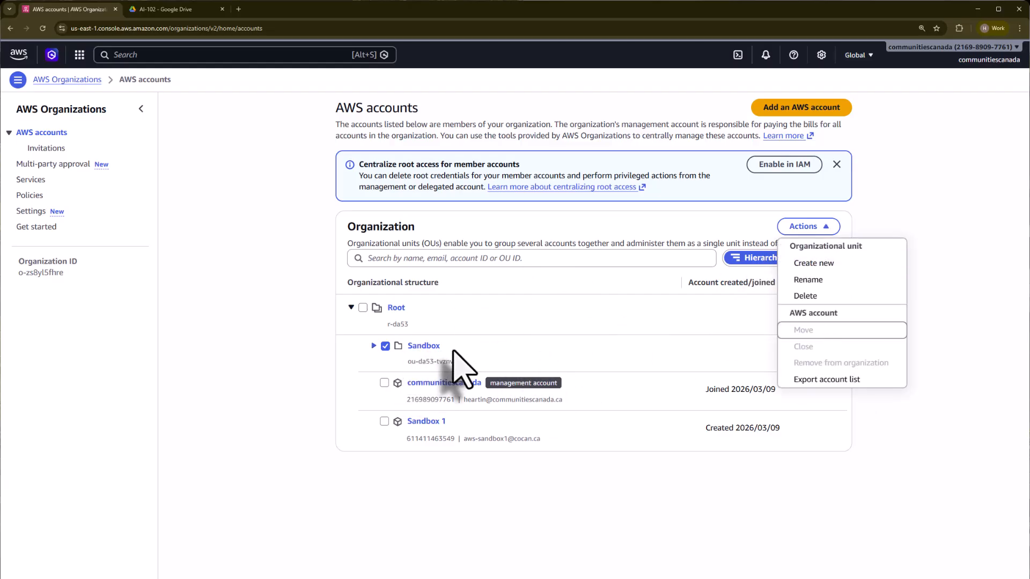
pyautogui.click(384, 421)
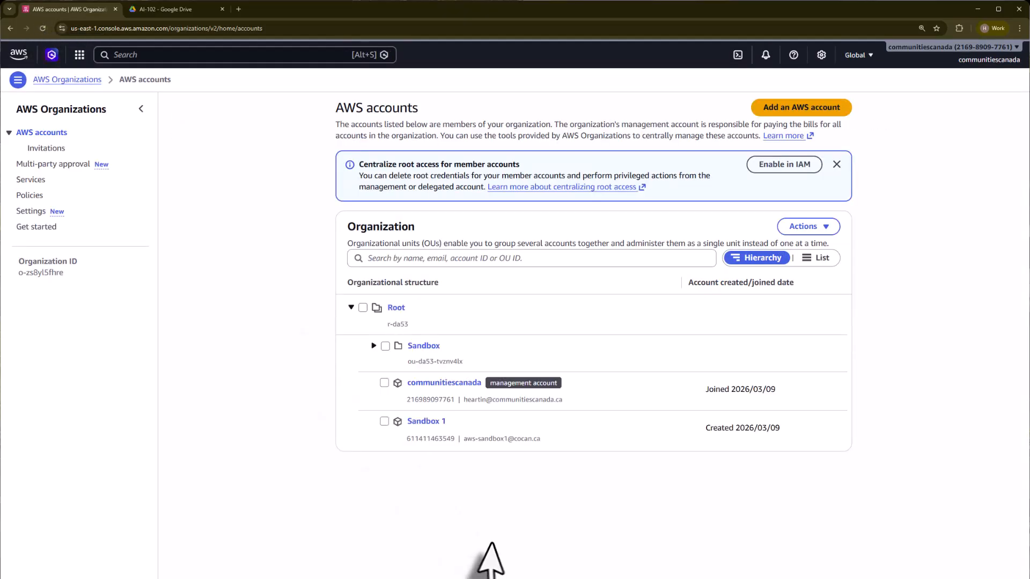
# - Select Sandbox 1, move it into the Sandbox OU, and expand Sandbox to confirm
pyautogui.click(384, 422)
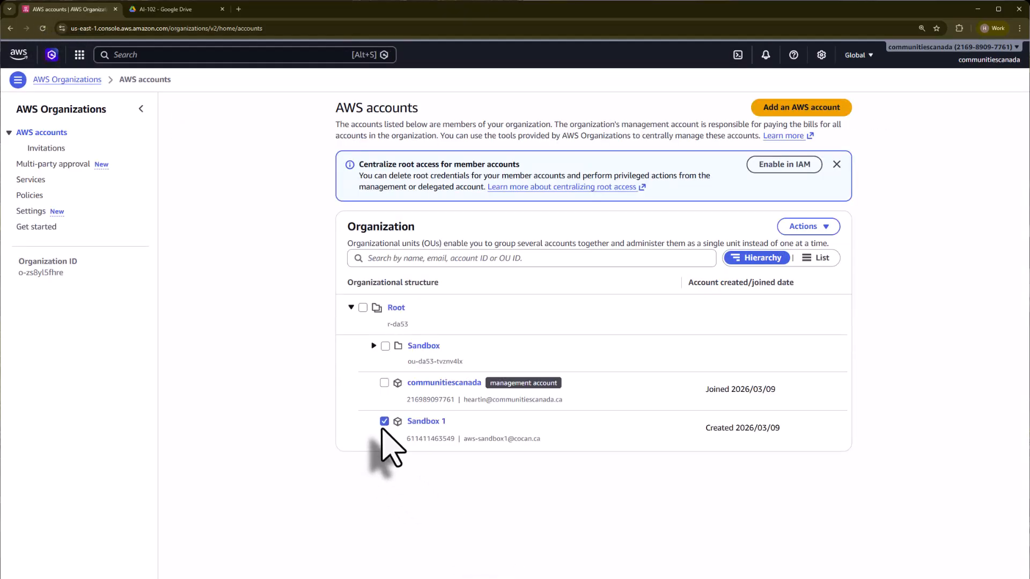
pyautogui.click(816, 229)
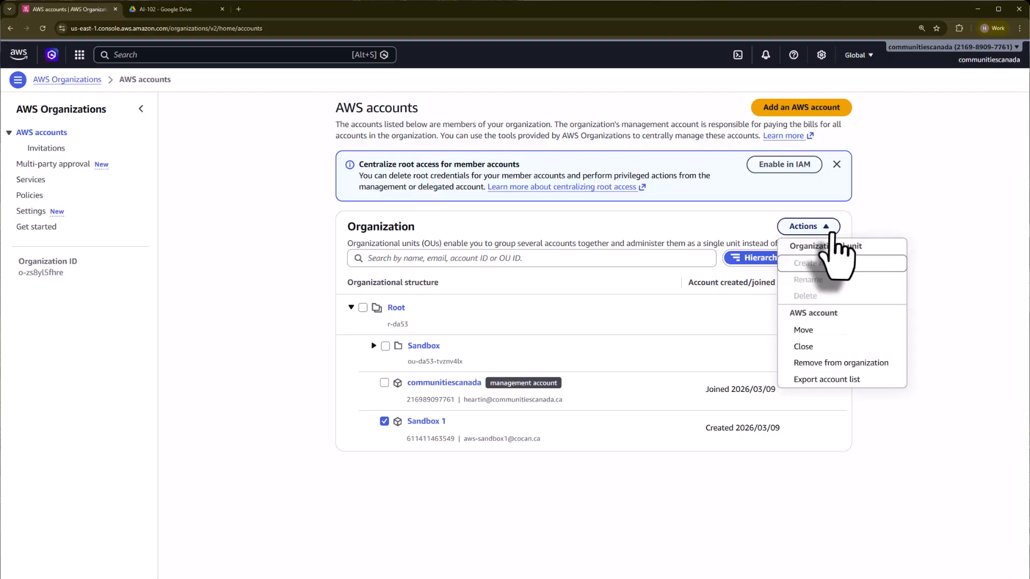
pyautogui.click(816, 330)
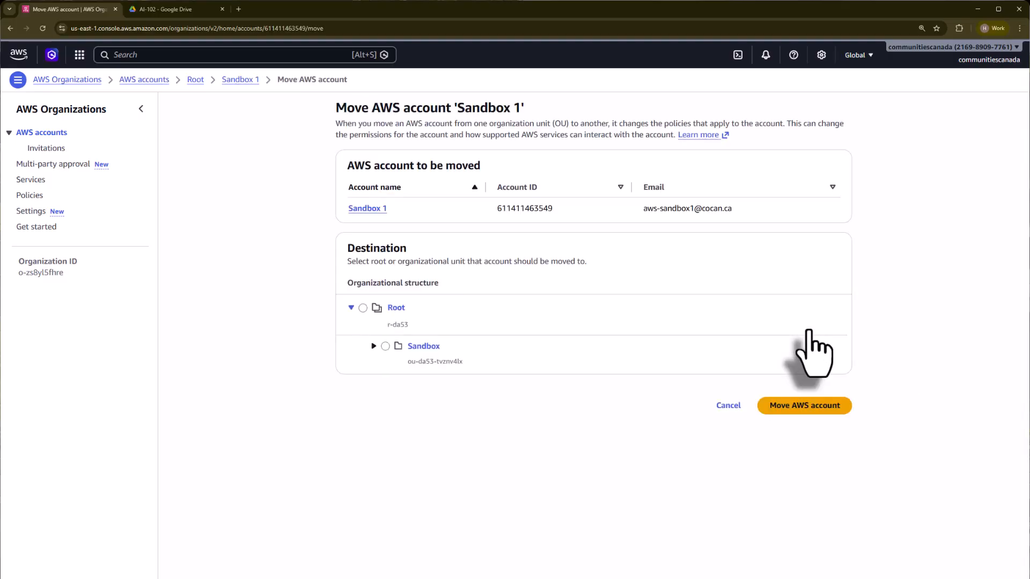
pyautogui.click(385, 346)
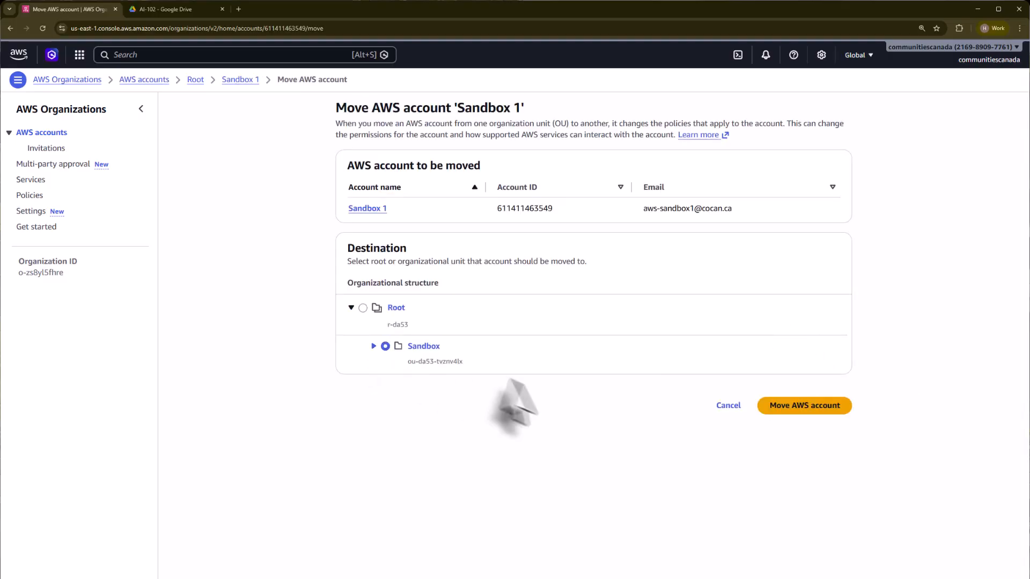
pyautogui.click(812, 406)
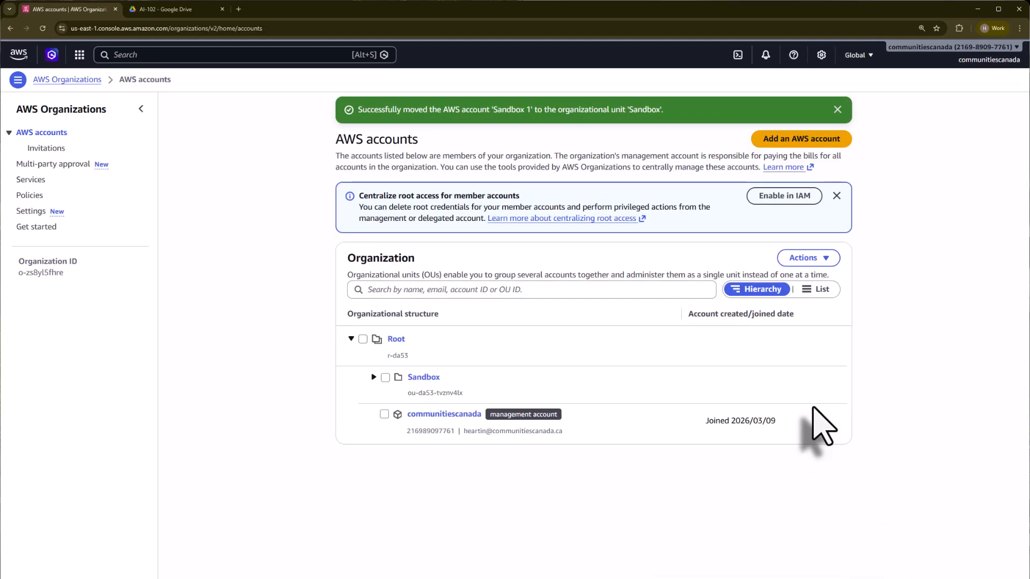
pyautogui.click(372, 377)
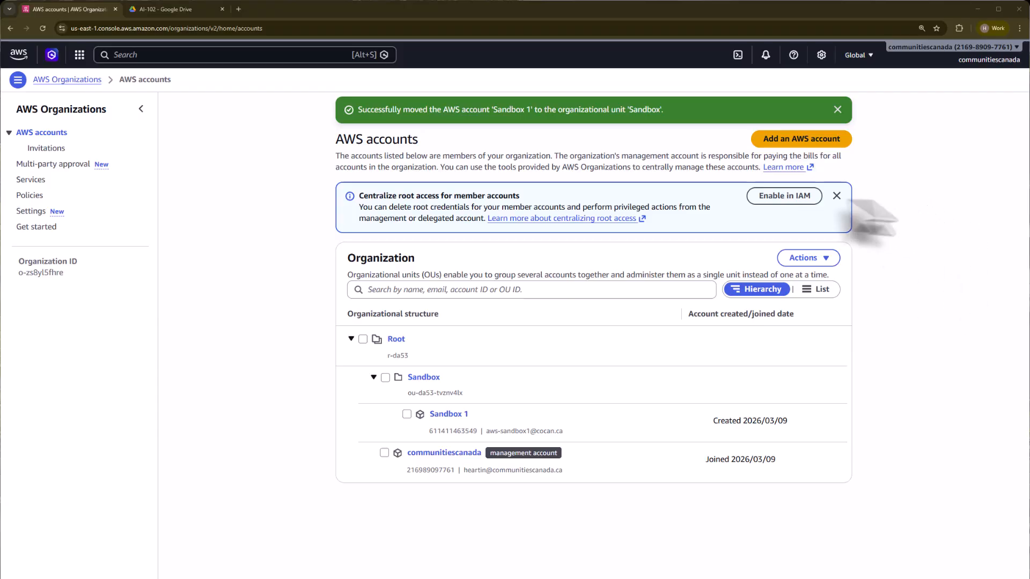
# - Check IAM root access settings, then return to AWS Organizations and dismiss the root access banner
pyautogui.click(783, 196)
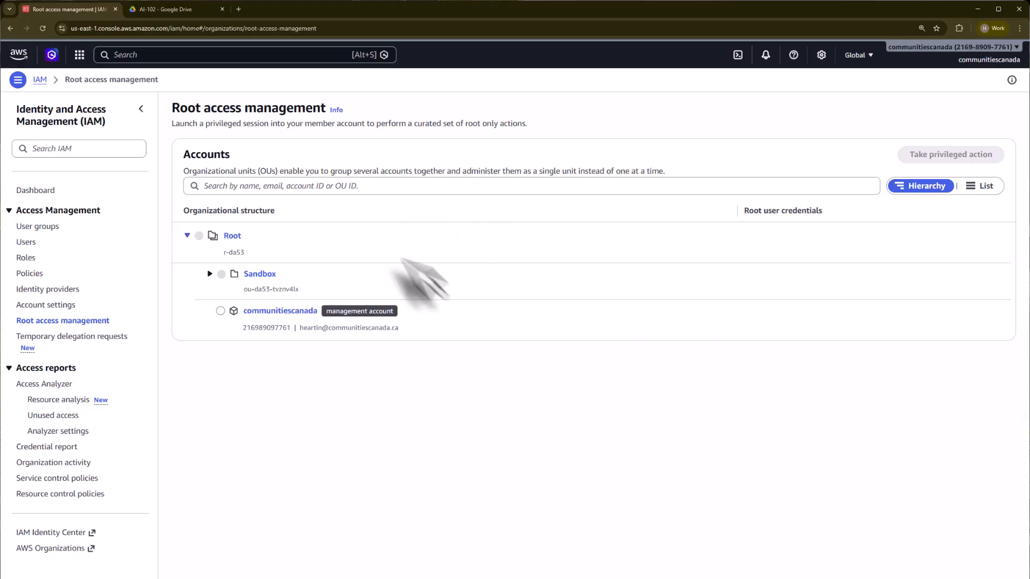
pyautogui.click(138, 53)
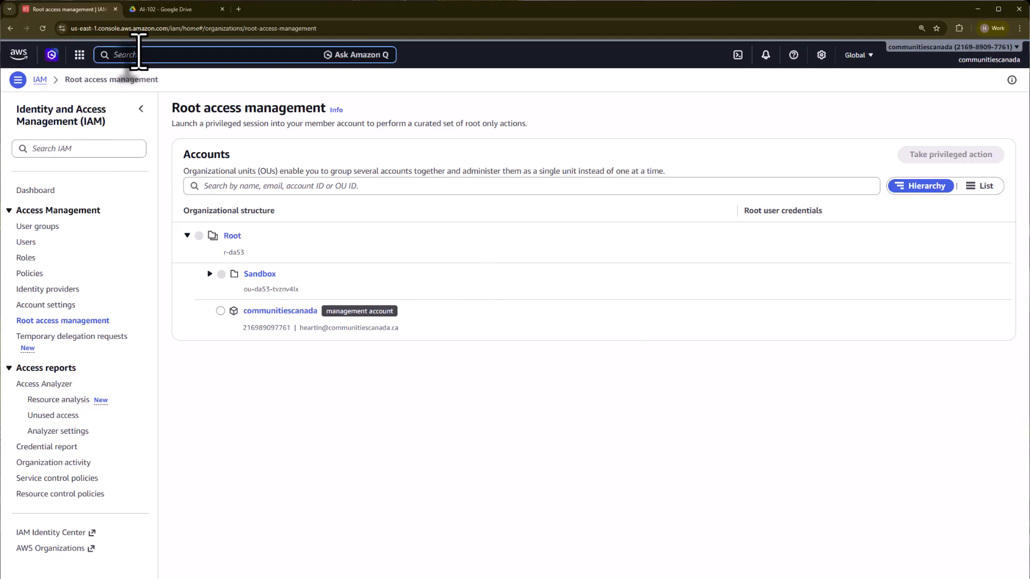
pyautogui.write('AWS Organizations')
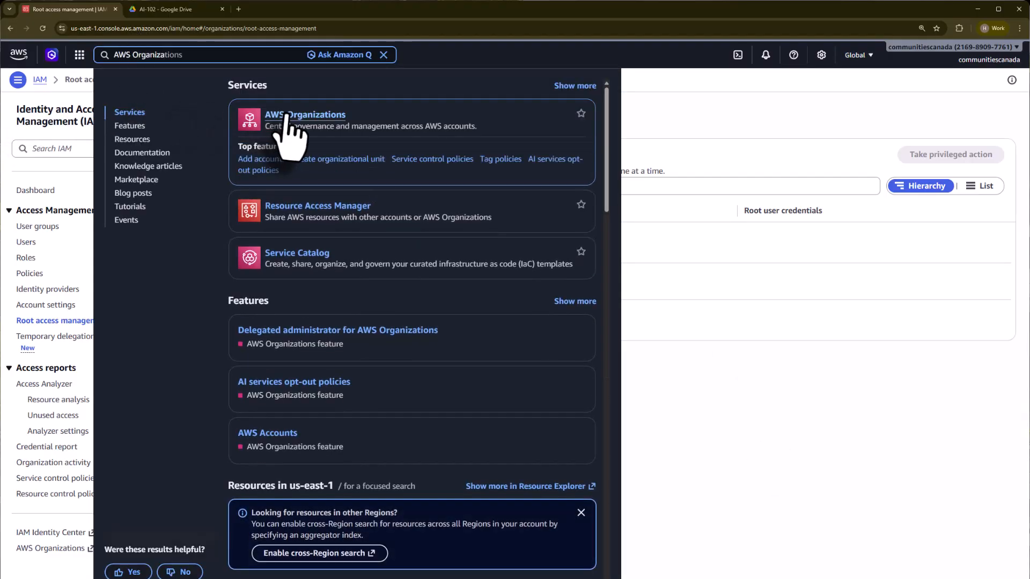
pyautogui.click(283, 119)
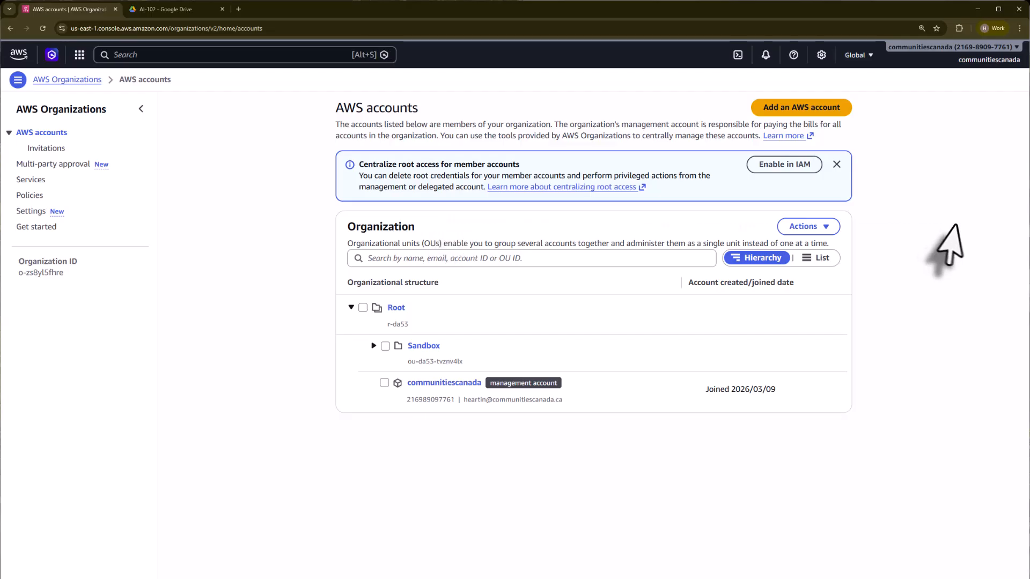
pyautogui.click(836, 164)
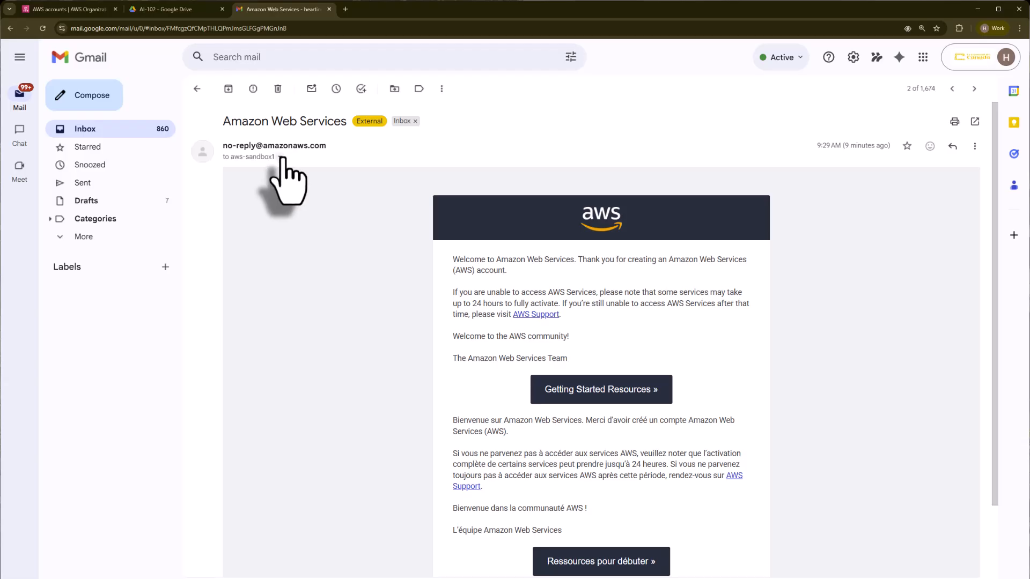
# - In Gmail, view the welcome e-mail's sender details, open the newer account-ready e-mail, and select its subject
pyautogui.click(279, 157)
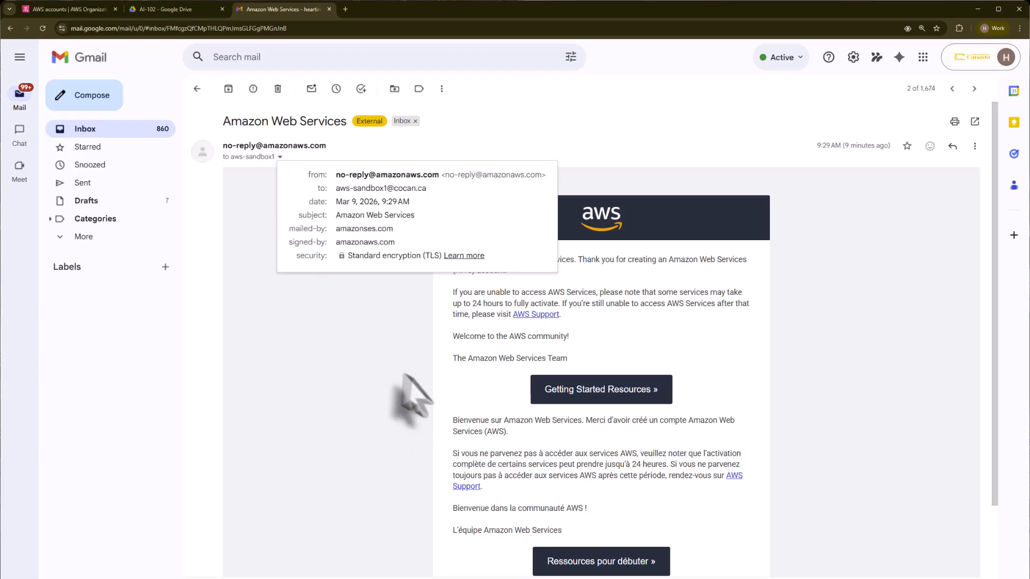
pyautogui.click(405, 394)
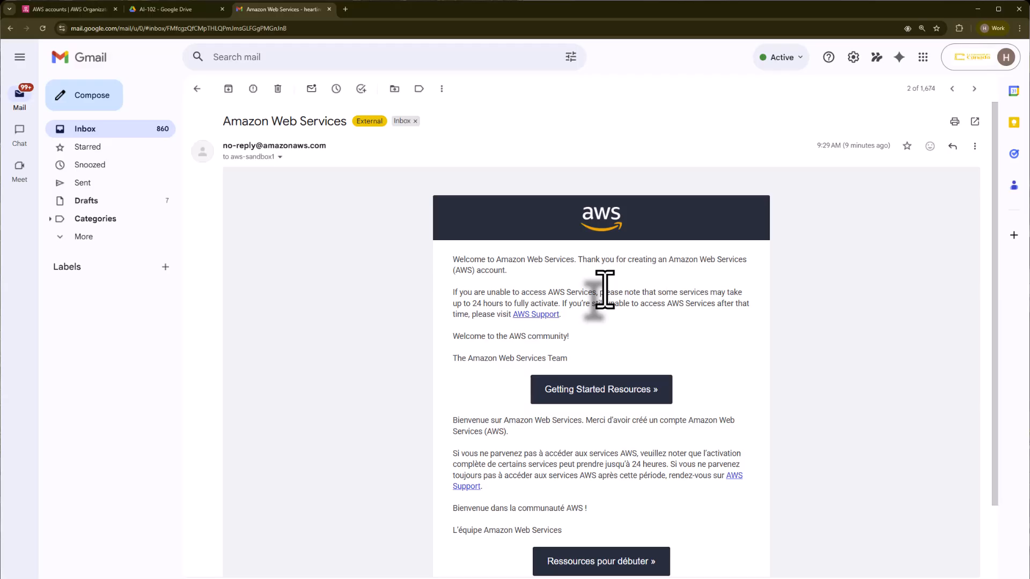
pyautogui.click(952, 88)
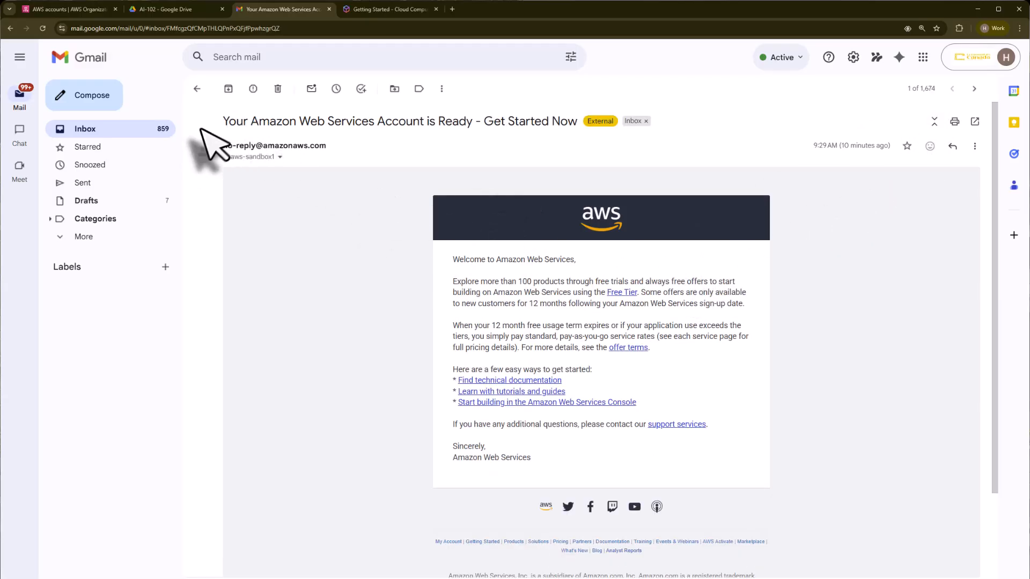
pyautogui.moveTo(223, 122); pyautogui.dragTo(572, 121)
pyautogui.moveTo(572, 122); pyautogui.dragTo(578, 122)
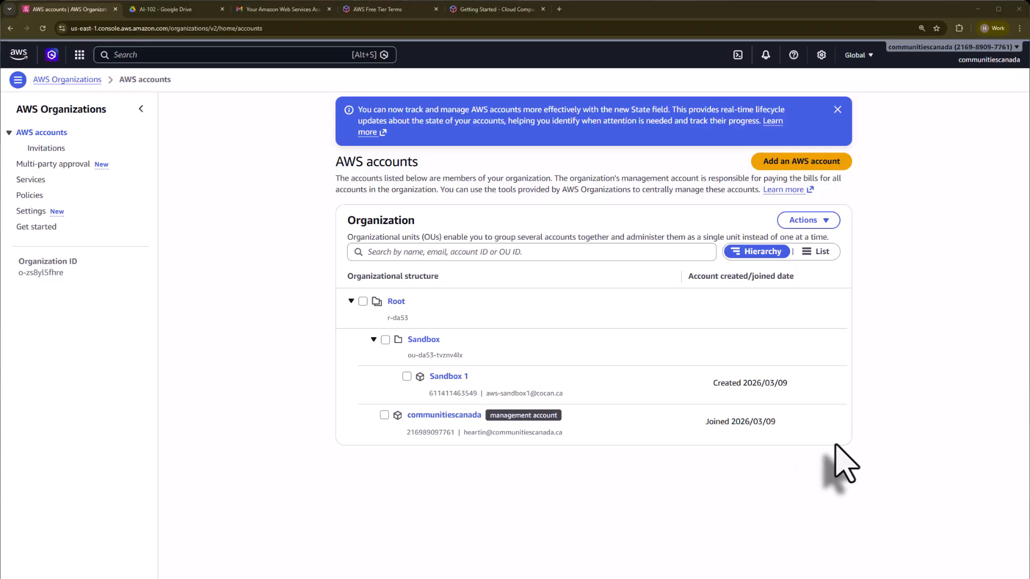
# - Open the account menu to leave the root session and sign in as an IAM user
pyautogui.click(989, 60)
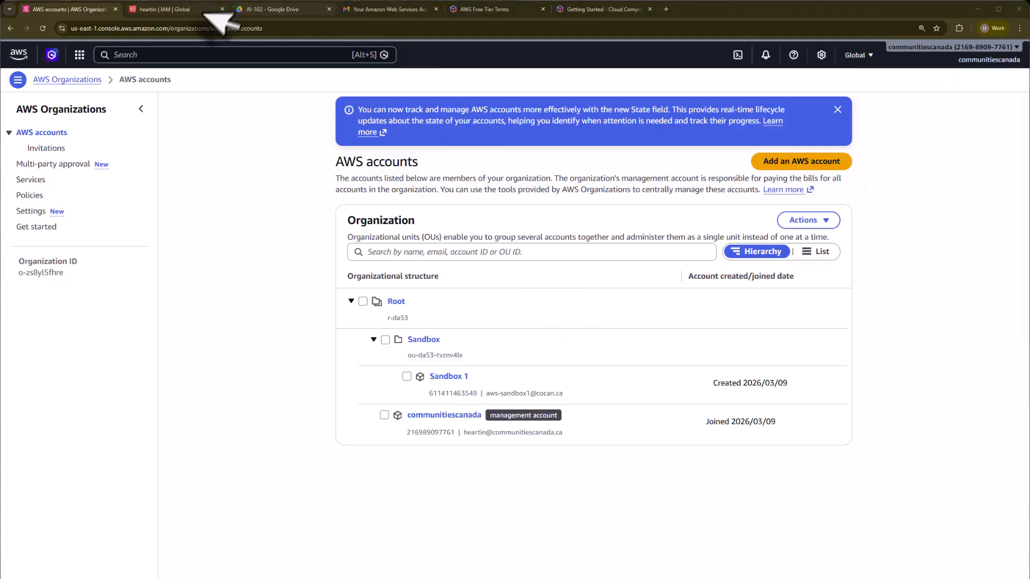
pyautogui.click(193, 10)
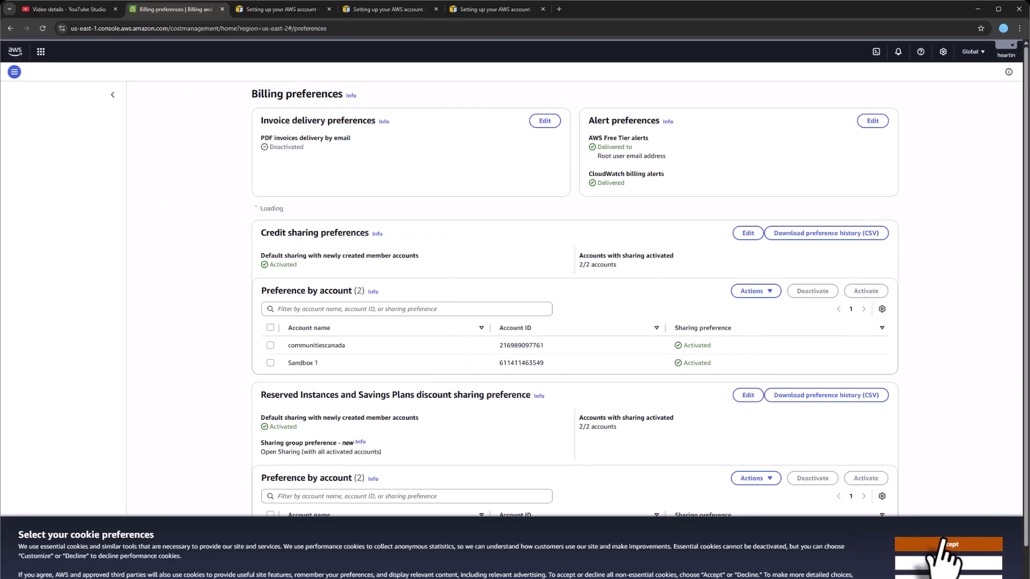
# - Dismiss the cookie notice, zoom the page in, and cancel out of the Switch Role form
pyautogui.click(947, 545)
pyautogui.hotkey('ctrl', '+')
pyautogui.hotkey('ctrl', '+')
pyautogui.hotkey('ctrl', '+')
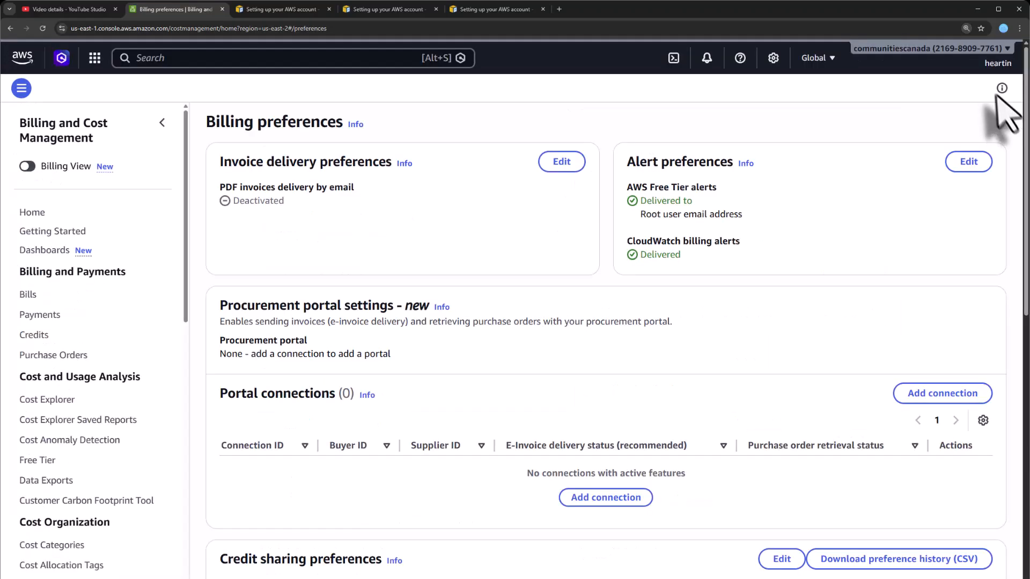
pyautogui.click(1002, 60)
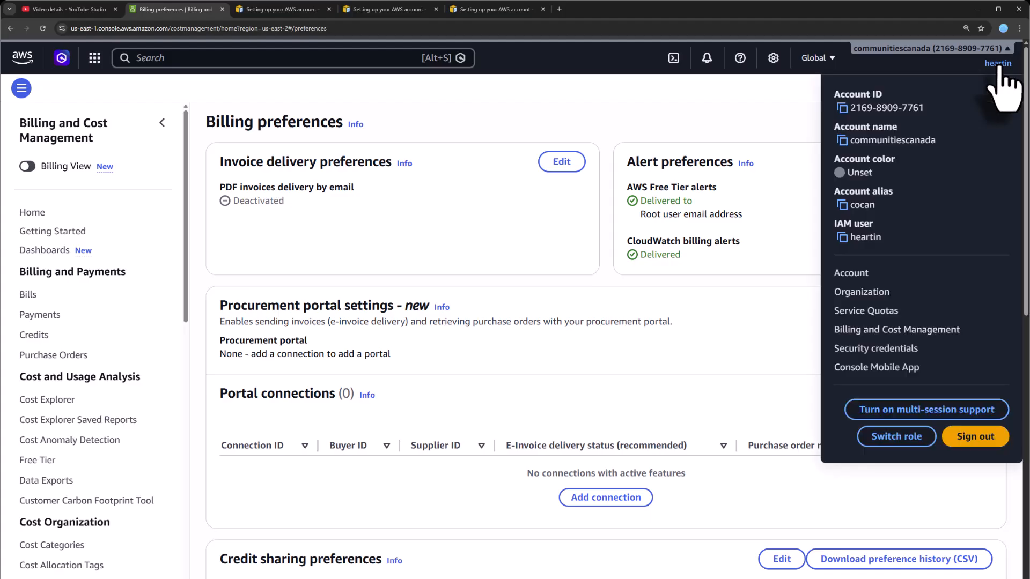
pyautogui.click(905, 443)
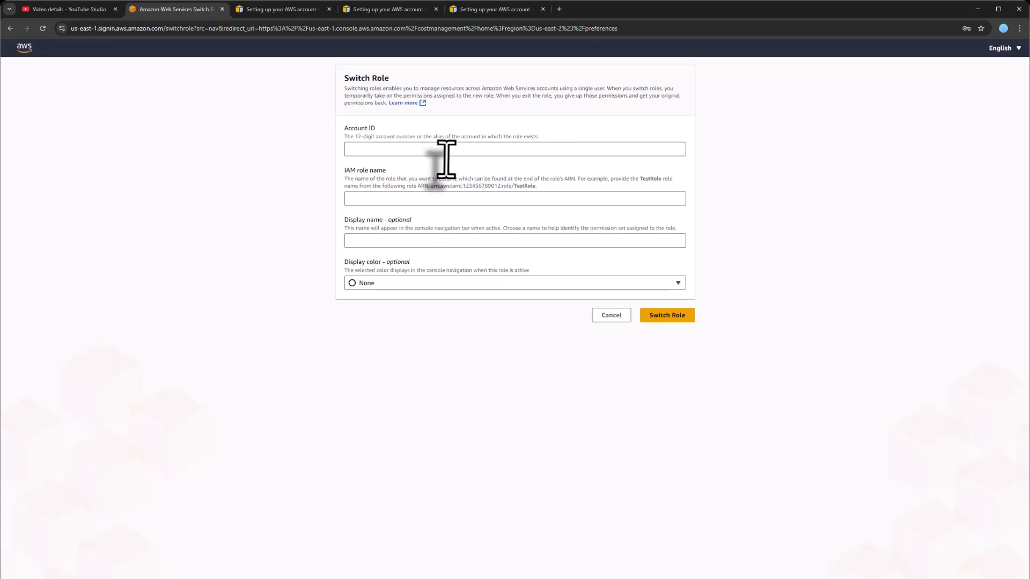
pyautogui.moveTo(873, 578)
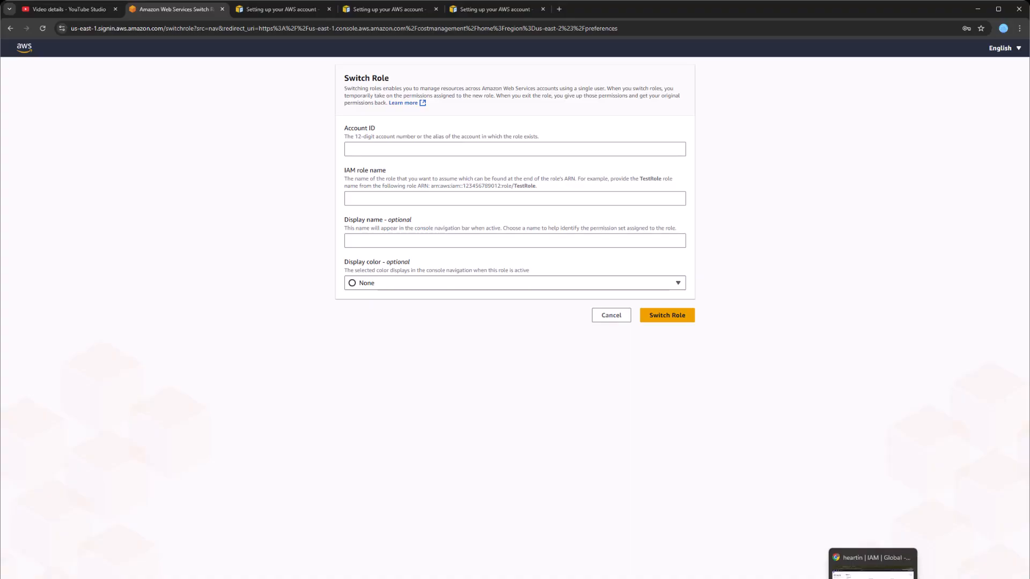
pyautogui.rightClick(24, 51)
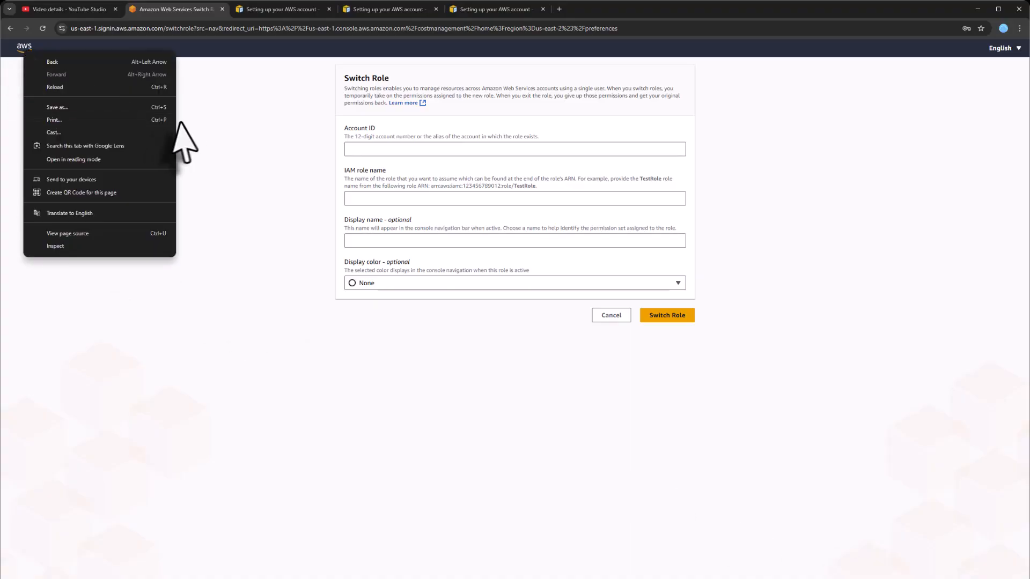
pyautogui.click(192, 134)
pyautogui.click(611, 315)
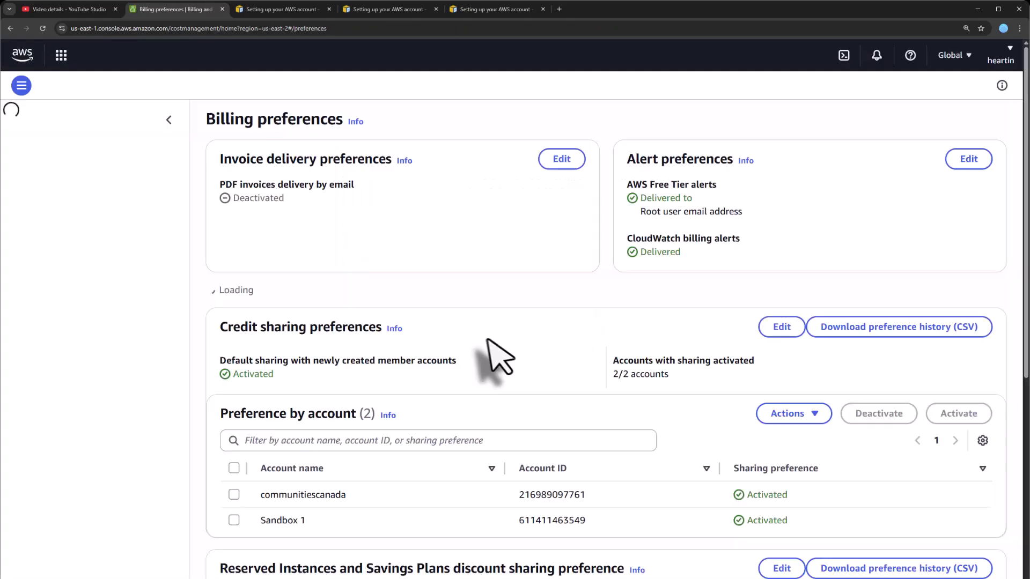
# - In a new console home tab, search 'aws orga' and open AWS Organizations
pyautogui.middleClick(20, 55)
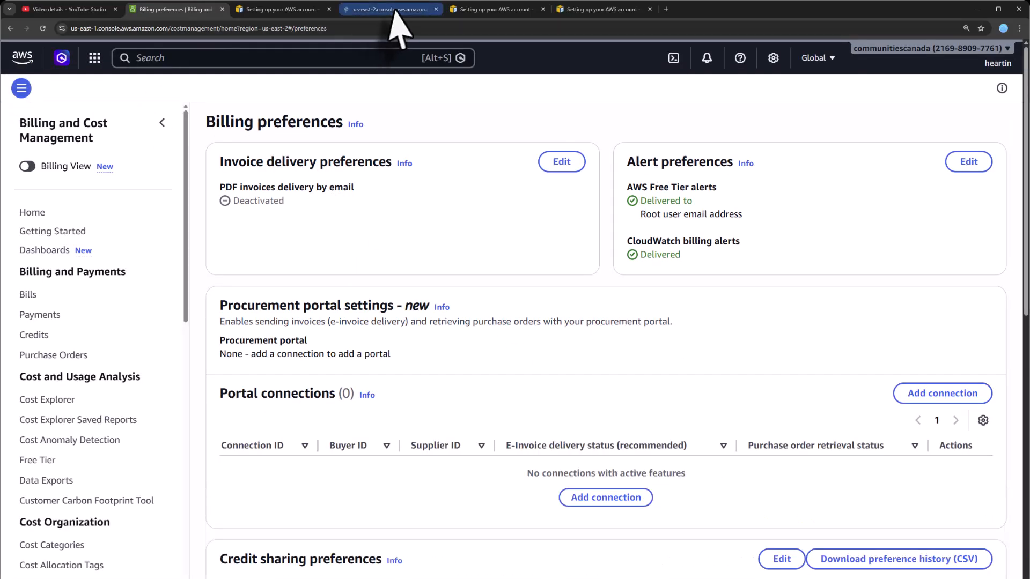
pyautogui.moveTo(396, 9); pyautogui.dragTo(298, 16)
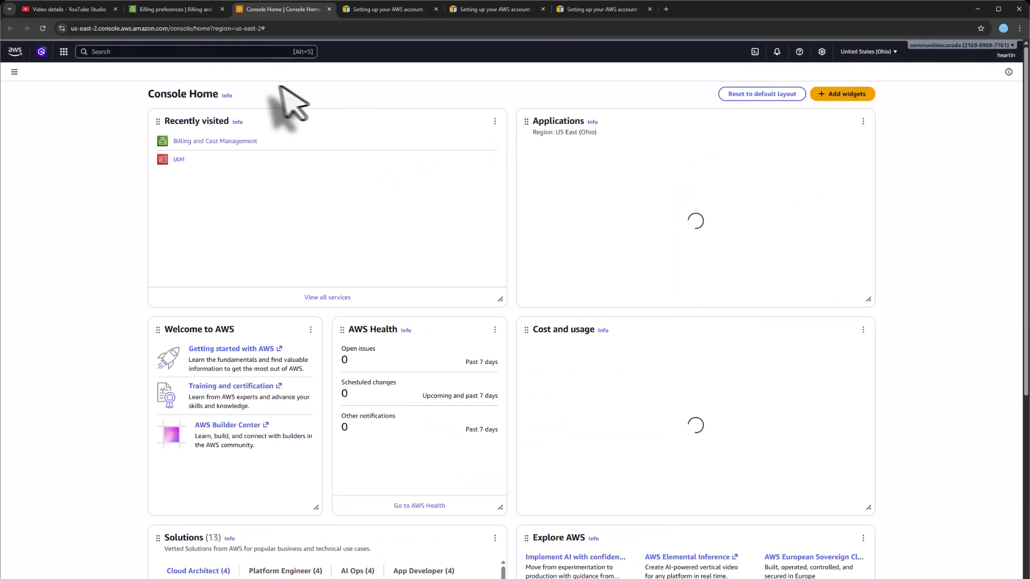
pyautogui.click(138, 51)
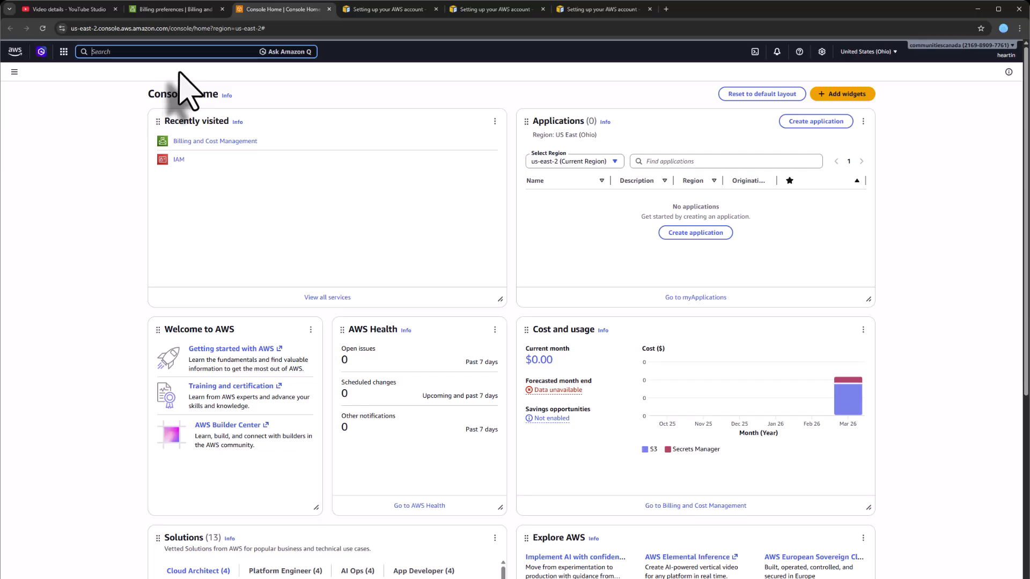
pyautogui.write('aws orga')
pyautogui.click(212, 163)
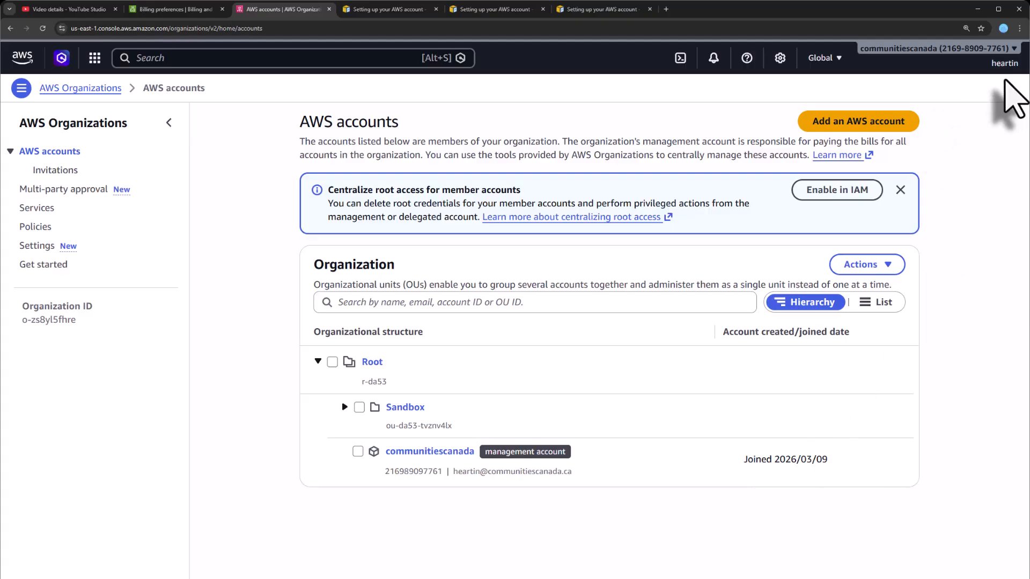
# - Expand the Sandbox unit and copy the Sandbox 1 account ID
pyautogui.click(345, 407)
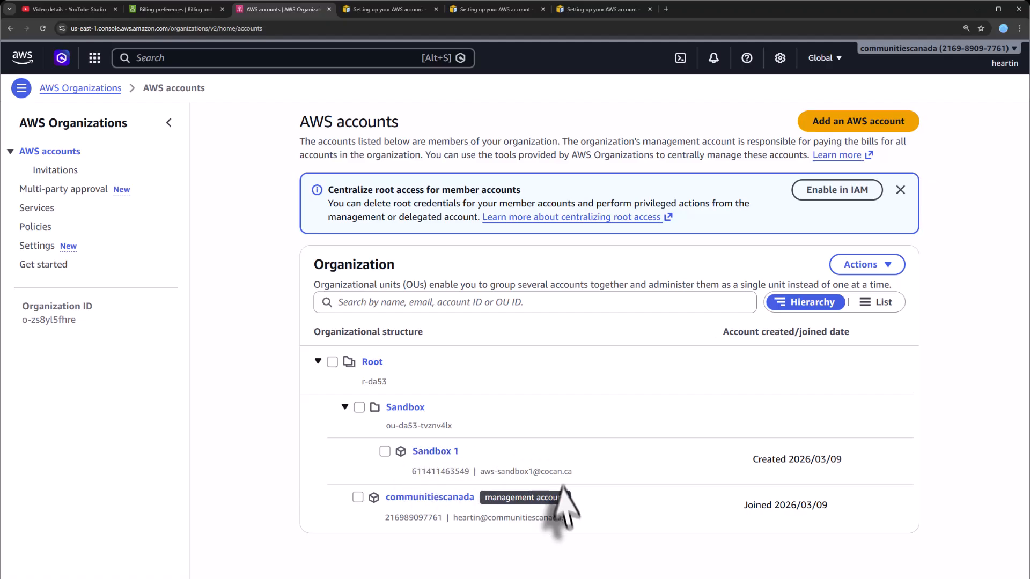
pyautogui.doubleClick(418, 471)
pyautogui.rightClick(464, 476)
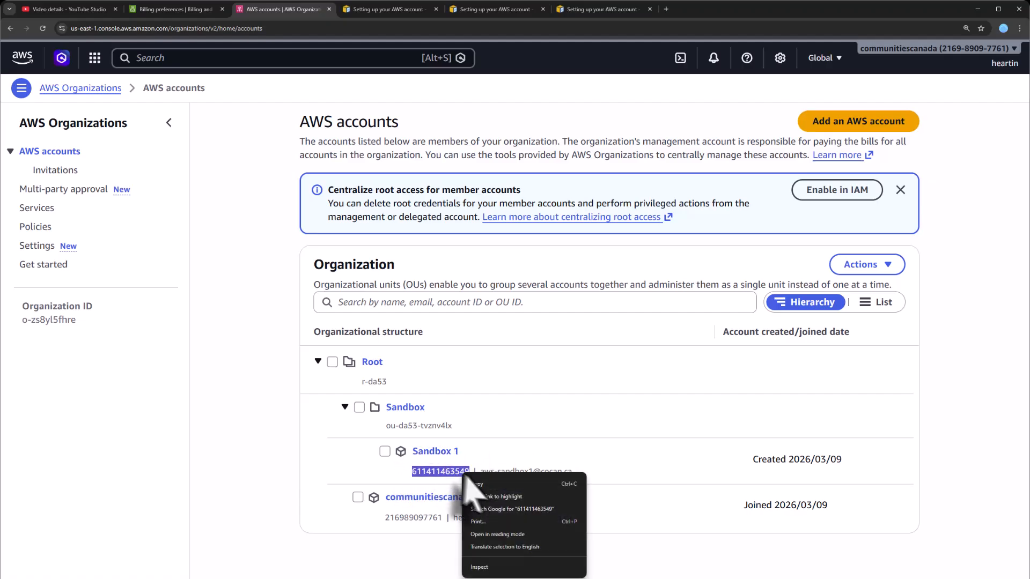
pyautogui.click(482, 484)
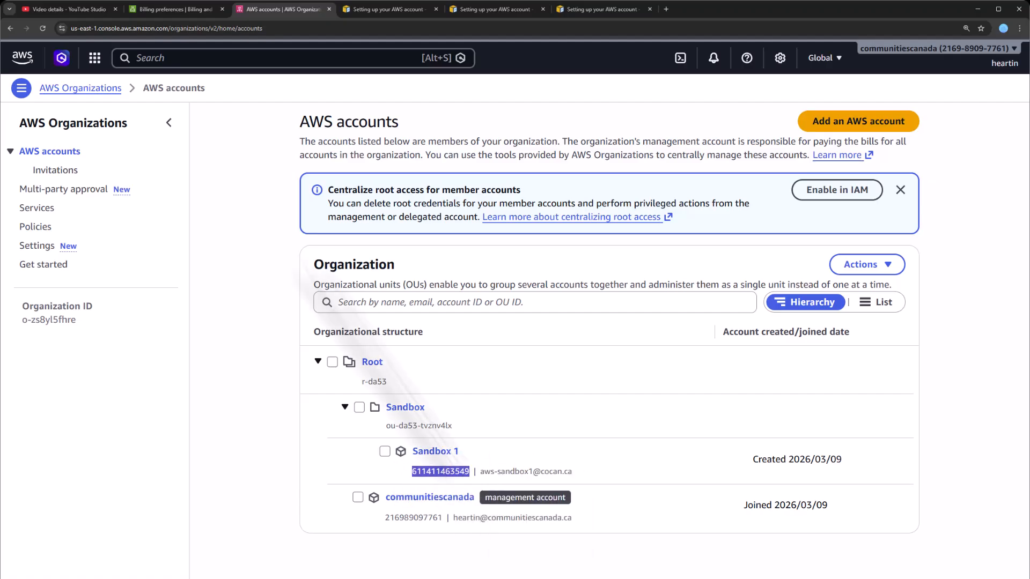
# - Switch role into Sandbox 1 as OrganizationAccountAccessRole, labelled 'OrgAccAccRole - Sandbox1'
pyautogui.click(161, 9)
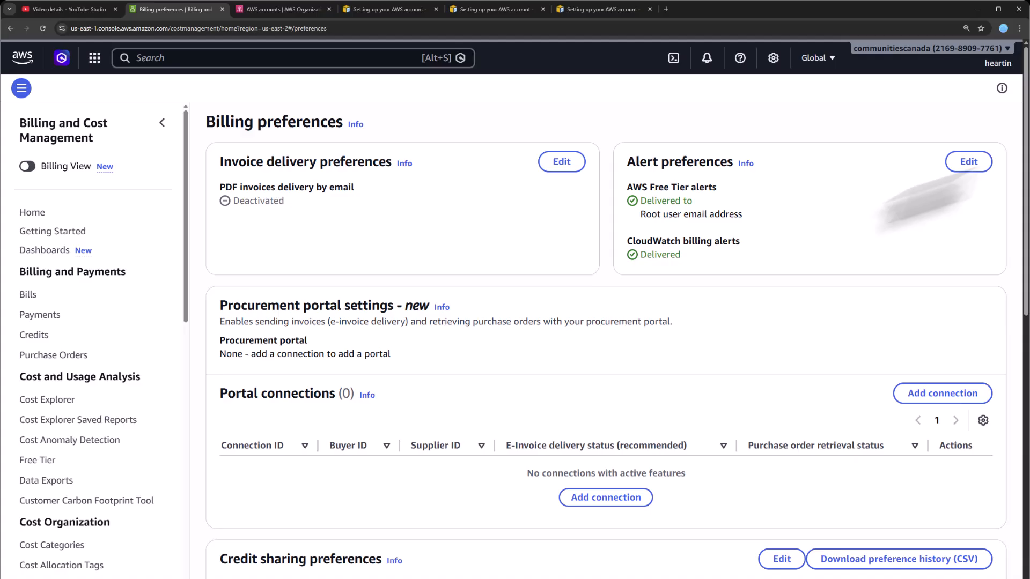
pyautogui.click(969, 63)
pyautogui.click(906, 437)
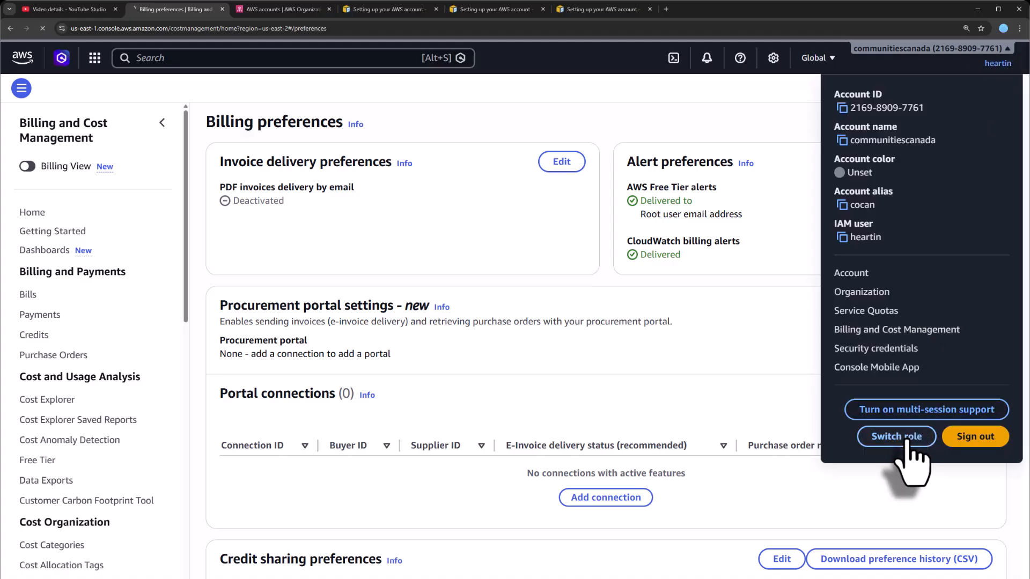
pyautogui.click(449, 149)
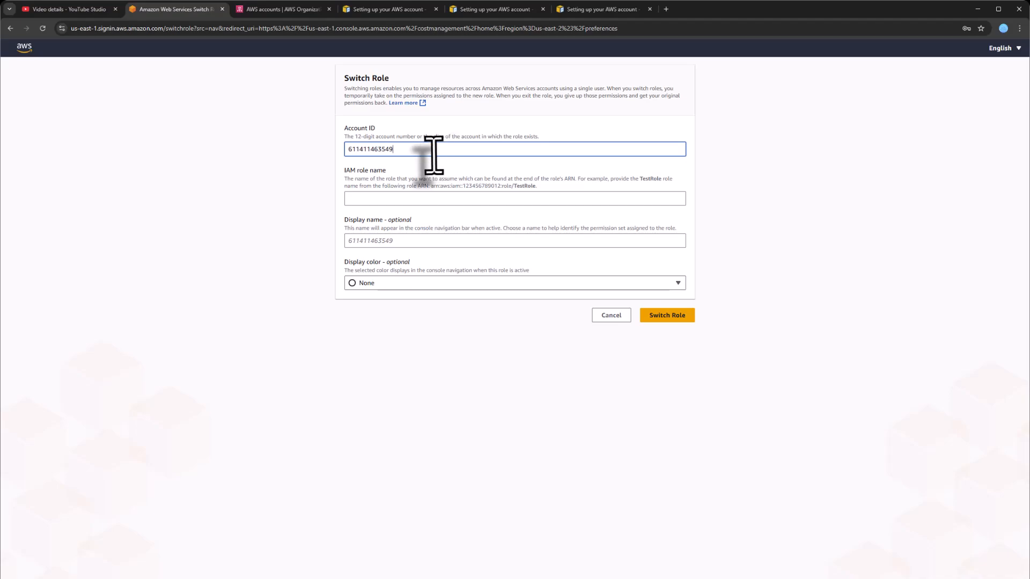
pyautogui.click(368, 198)
pyautogui.hotkey('ctrl', 'v')
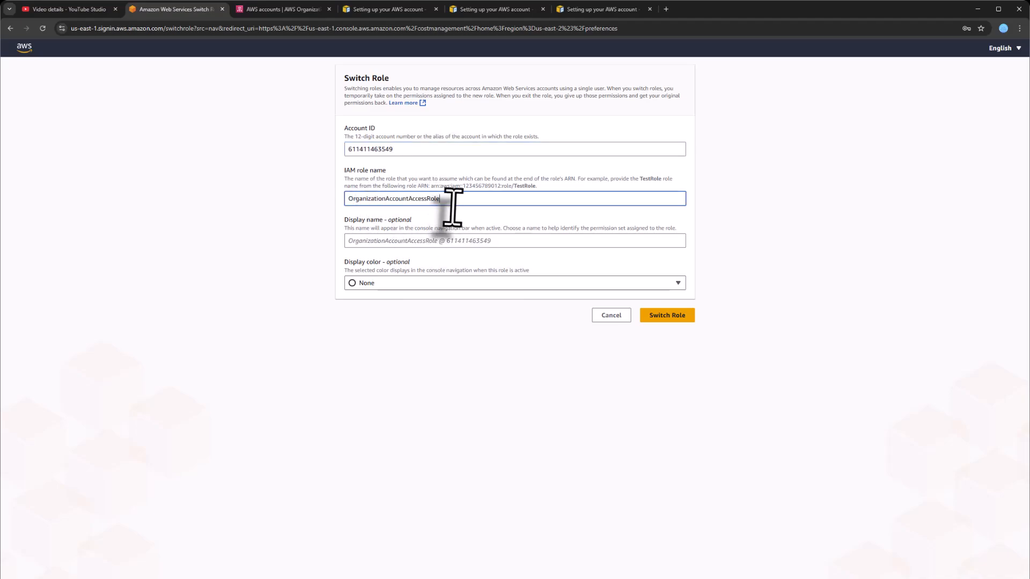
pyautogui.click(460, 239)
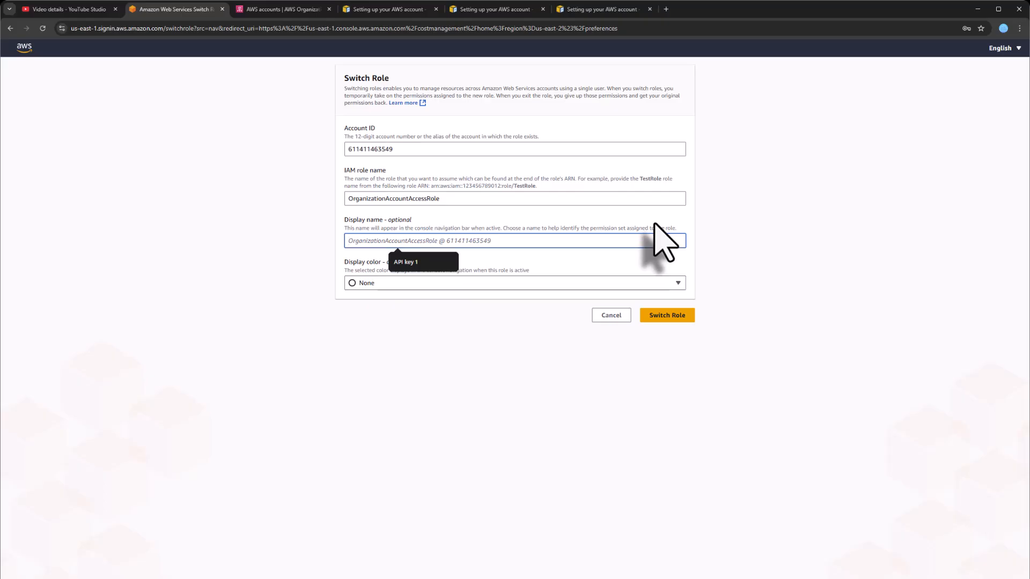
pyautogui.write('OrgAccAccRole - Sandbox1')
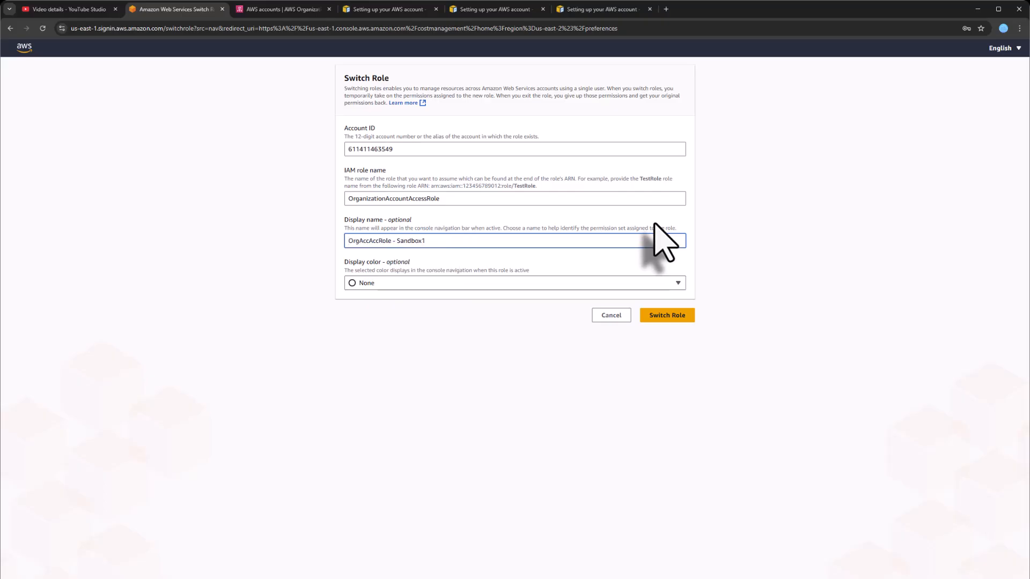
pyautogui.click(675, 316)
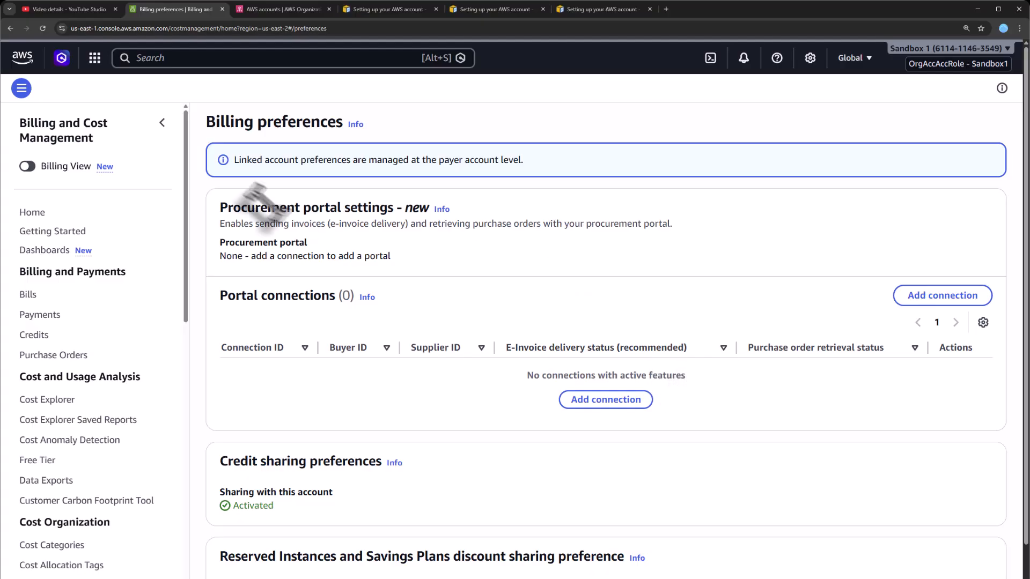
# - Open IAM and list the users in Sandbox 1, confirming there are none
pyautogui.click(195, 57)
pyautogui.write('IAM')
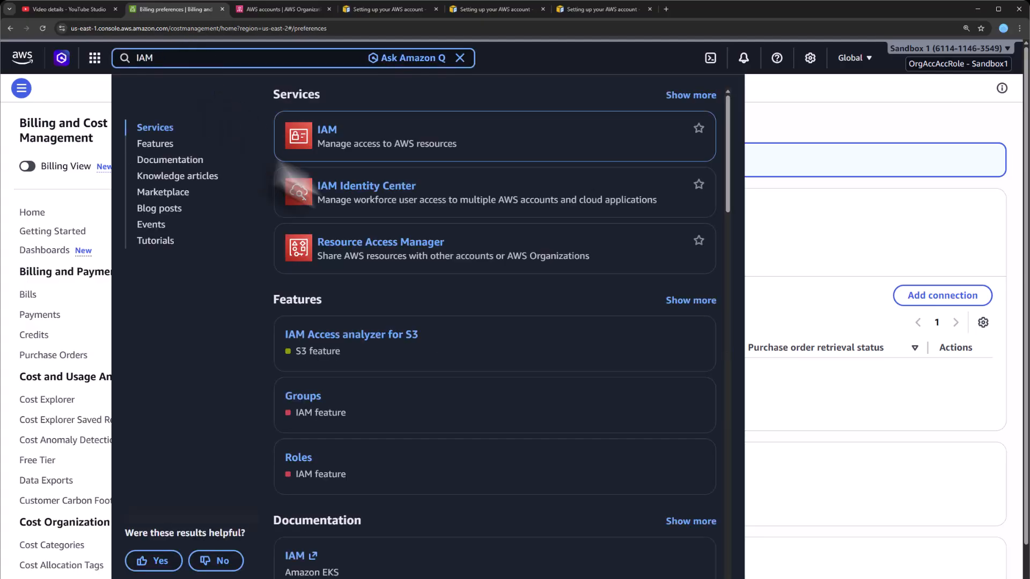
pyautogui.click(333, 131)
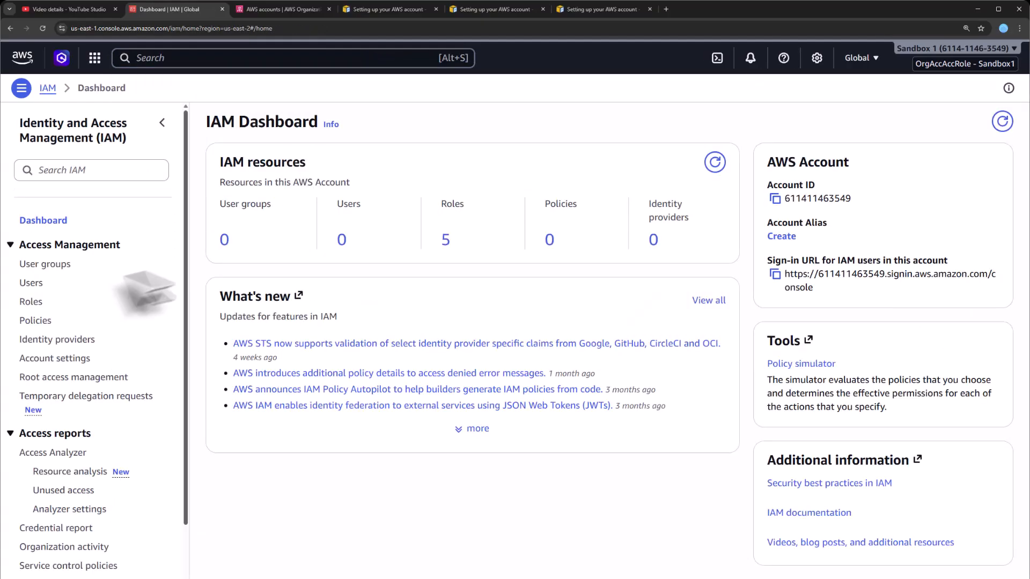
pyautogui.click(33, 282)
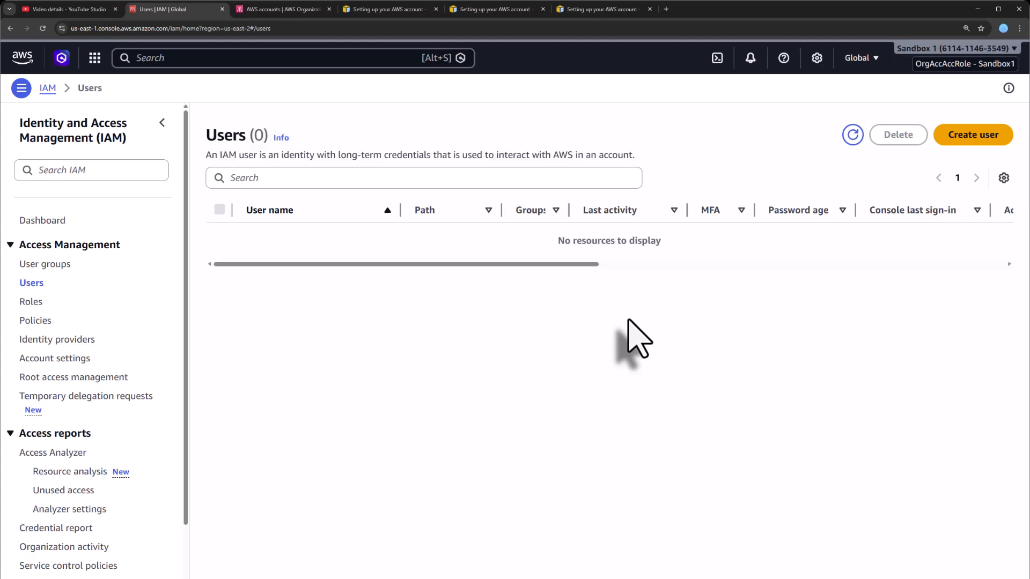
# - Switch back to the original management account and dismiss the IAM prompt
pyautogui.click(952, 64)
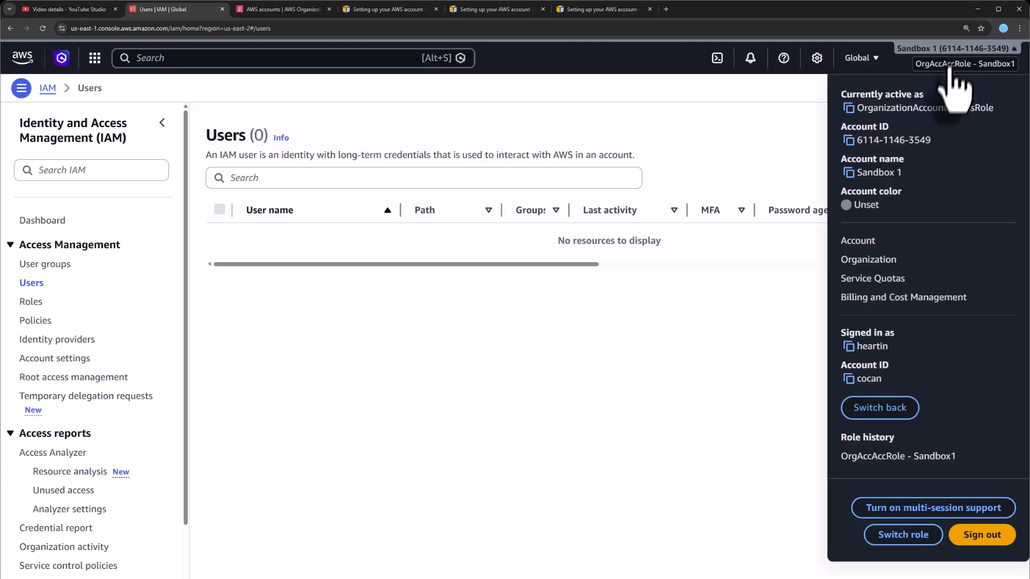
pyautogui.click(872, 419)
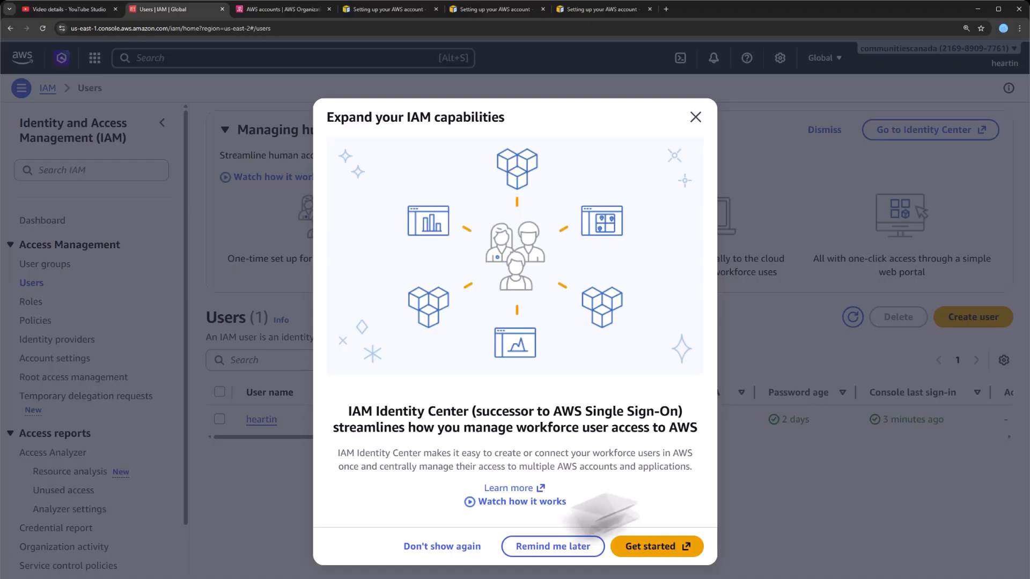
pyautogui.click(585, 546)
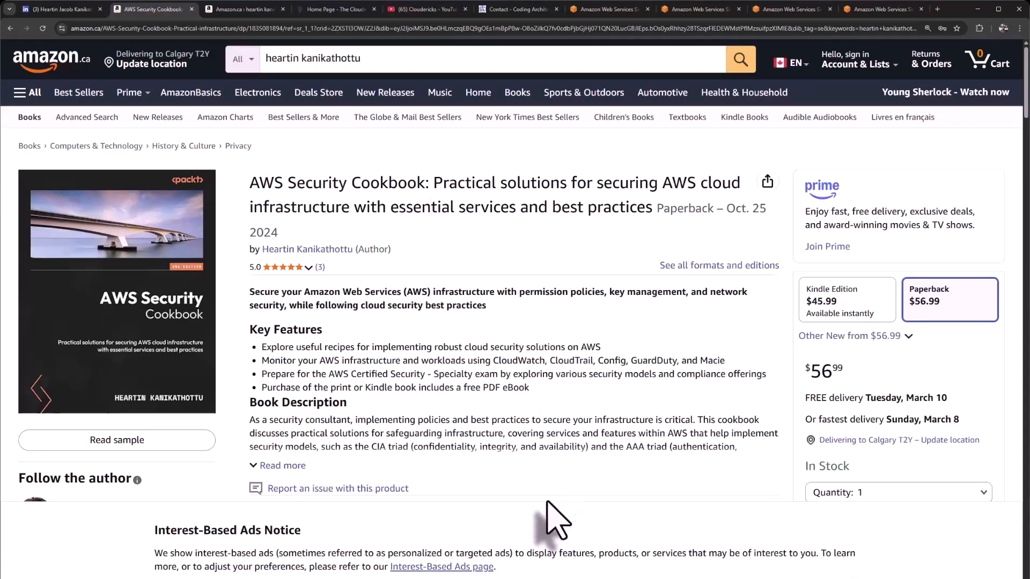
# - Rerun the Amazon.ca author search listing three cookbooks, then go to the Cloudericks homepage tab
pyautogui.click(249, 10)
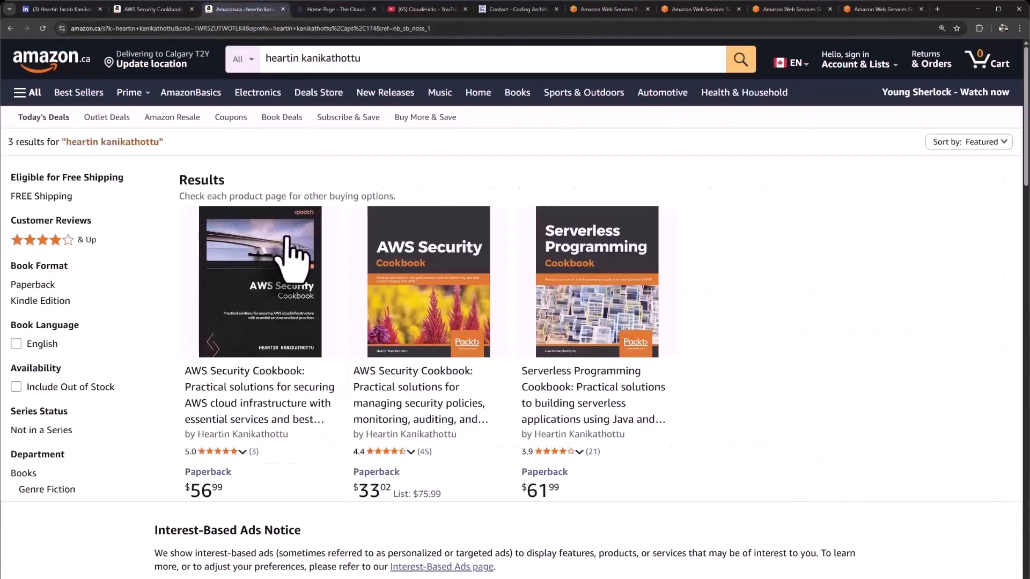
pyautogui.click(335, 58)
pyautogui.click(740, 59)
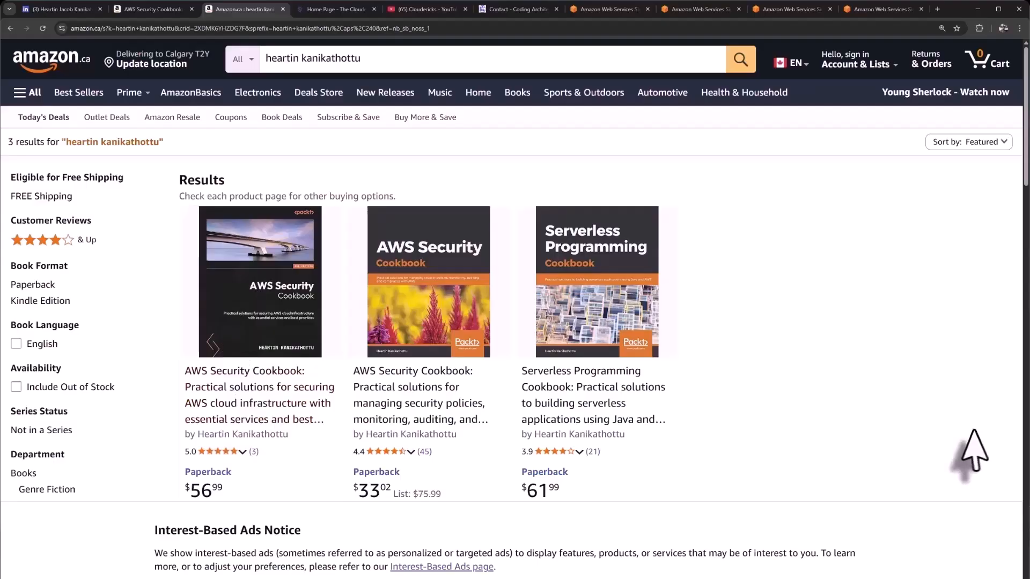
pyautogui.click(344, 10)
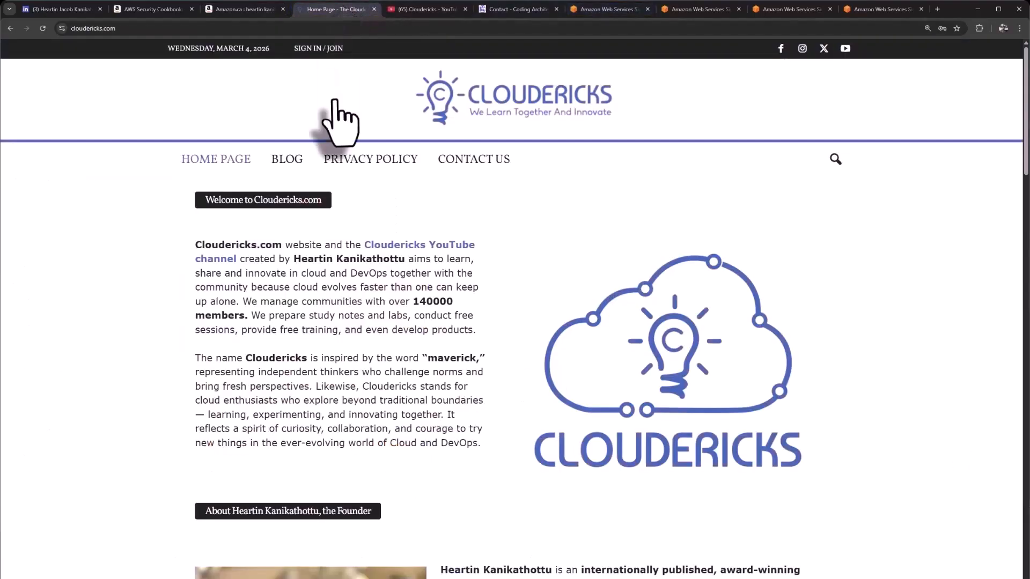
# - Visit the Cloudericks YouTube channel and Amazon results, ending on the Coding Architect contact page
pyautogui.click(428, 10)
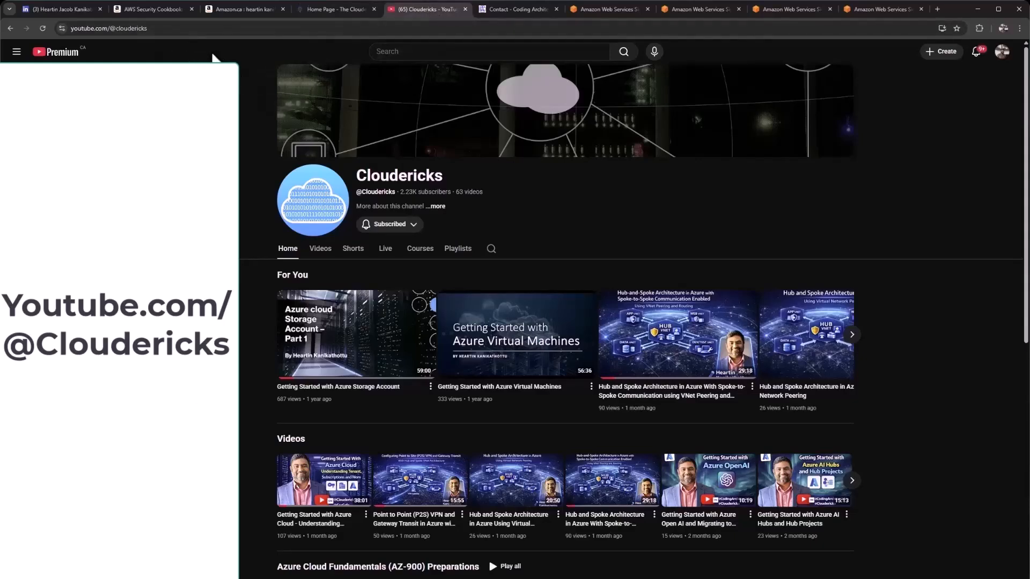
pyautogui.click(514, 10)
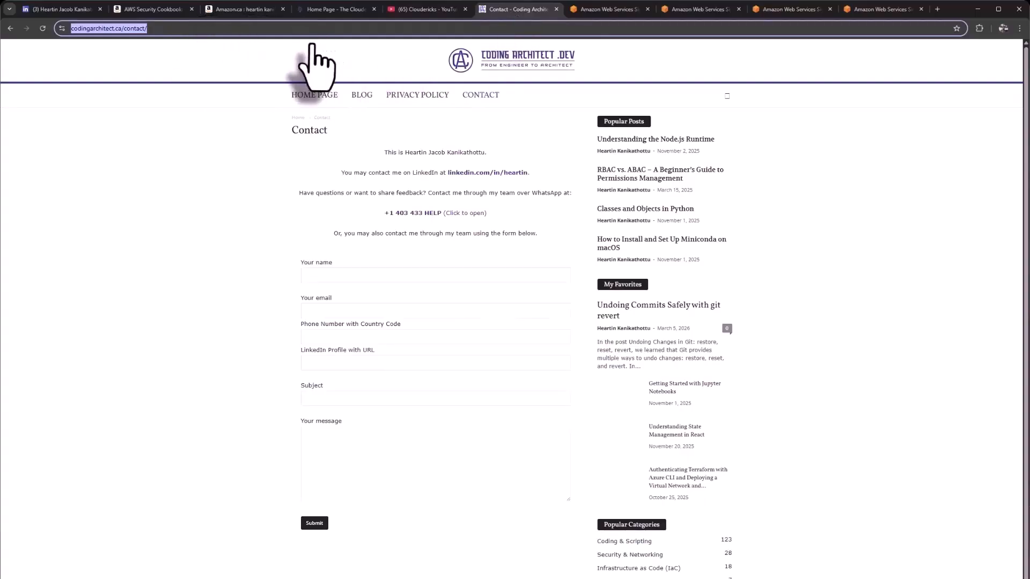
pyautogui.click(233, 9)
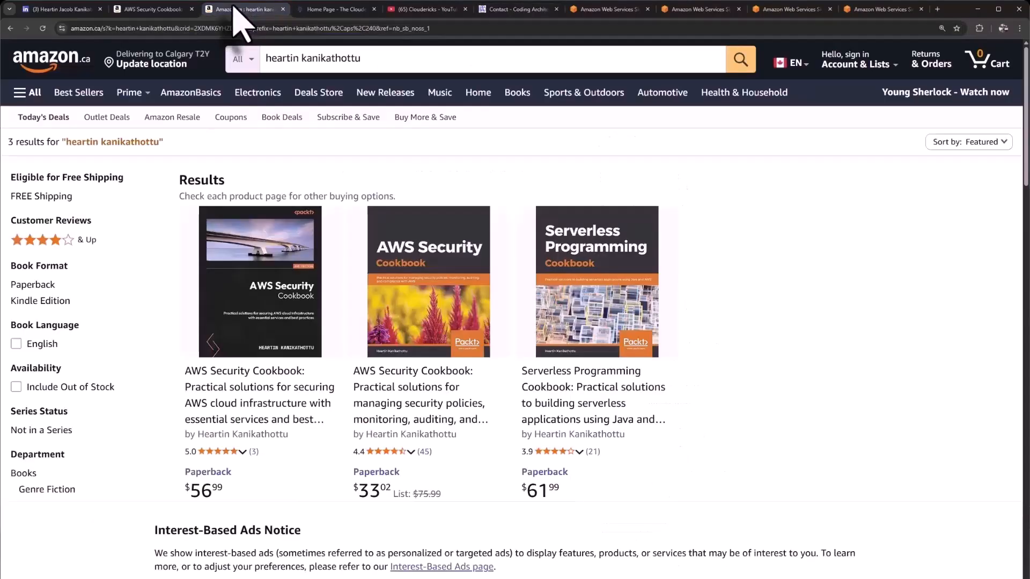
pyautogui.click(496, 9)
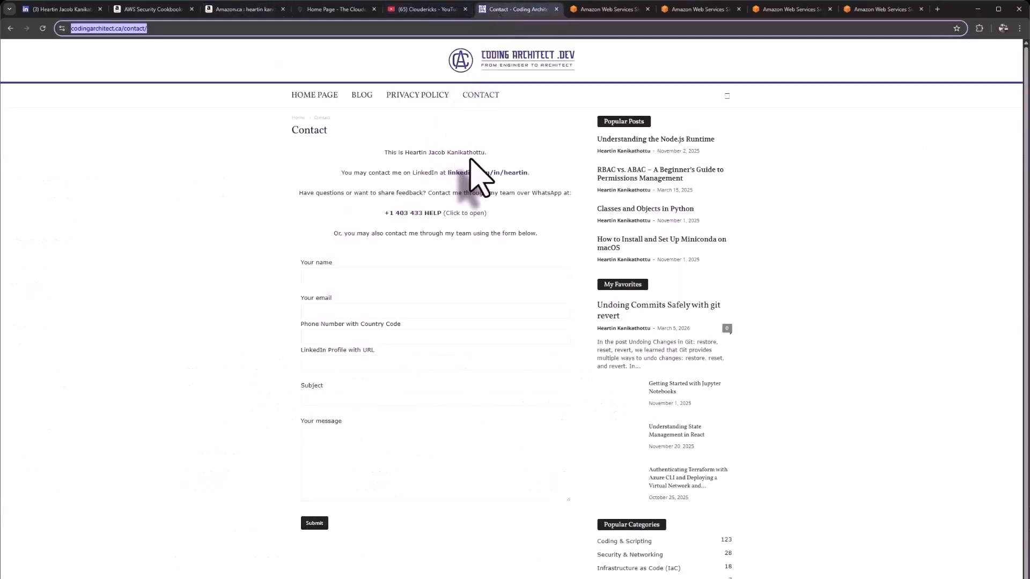